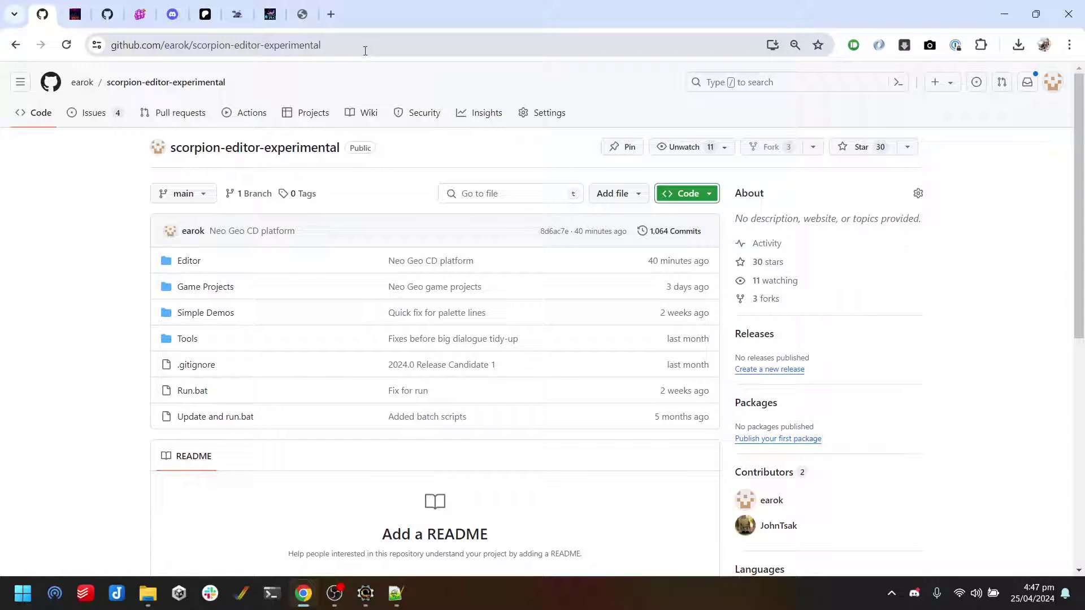
- View the scorpion-editor-experimental repository's clone and Download ZIP options, then close them
click(707, 189)
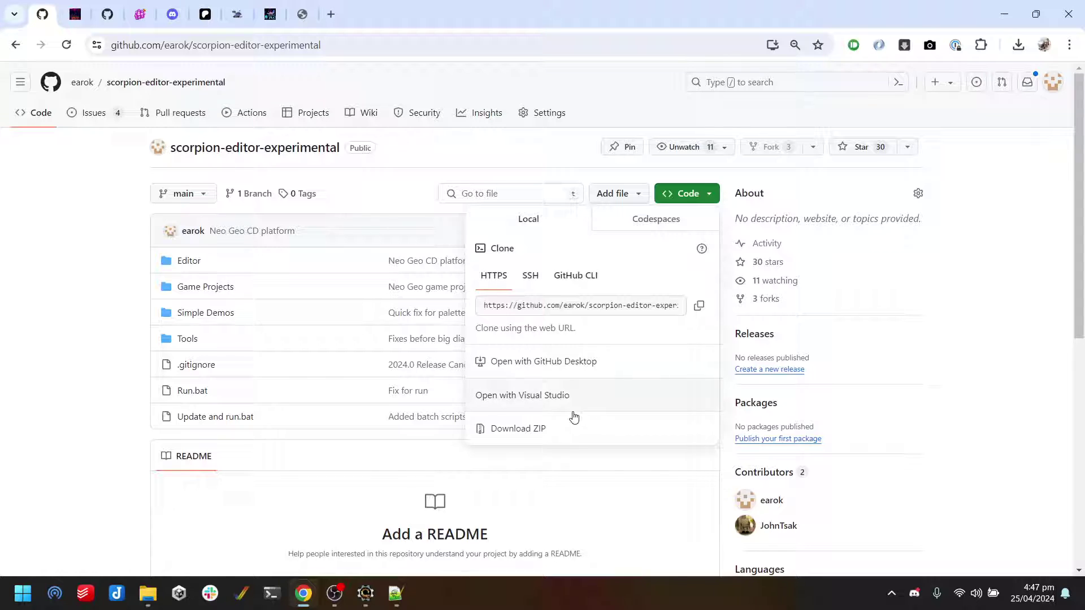
click(994, 316)
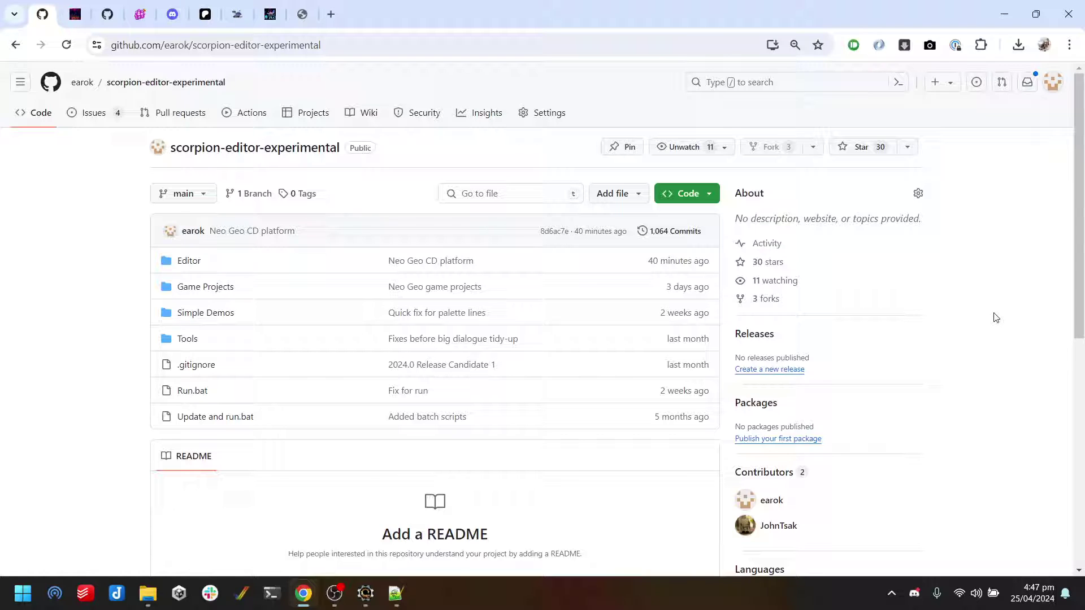
click(365, 593)
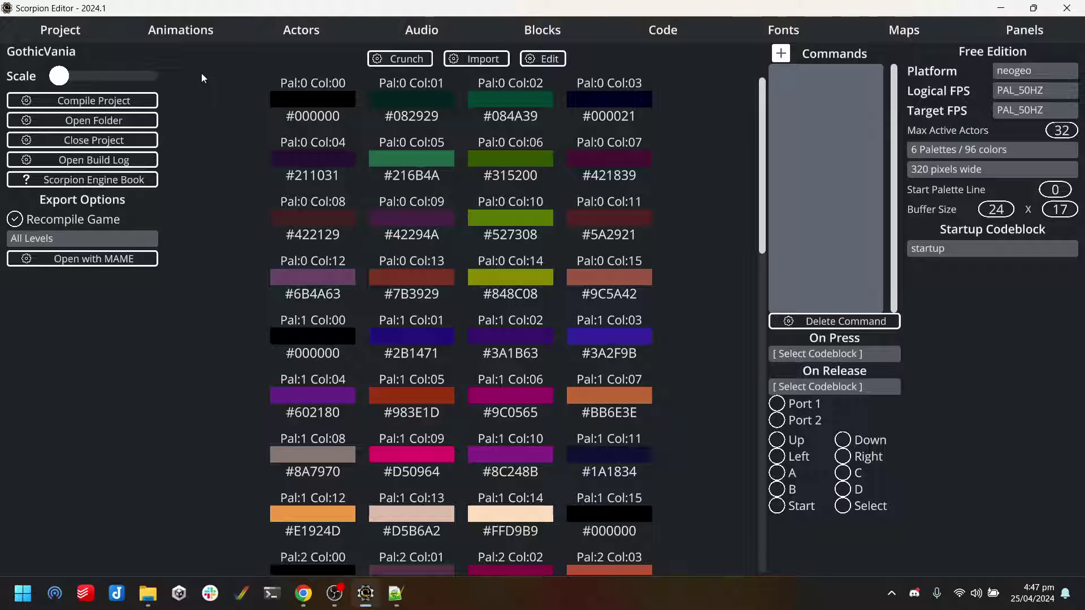
click(1036, 73)
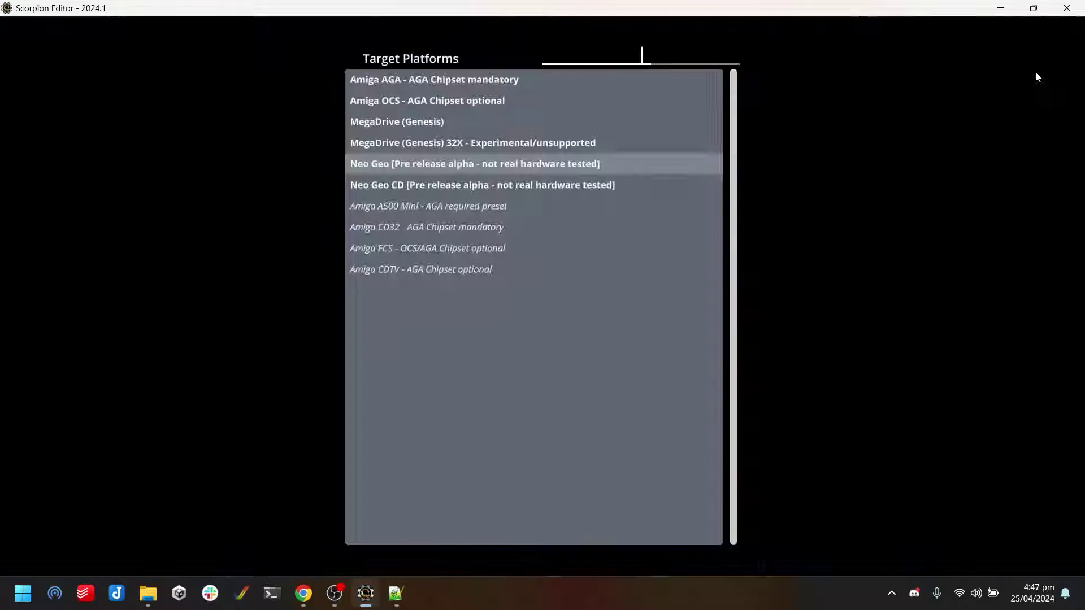
click(589, 165)
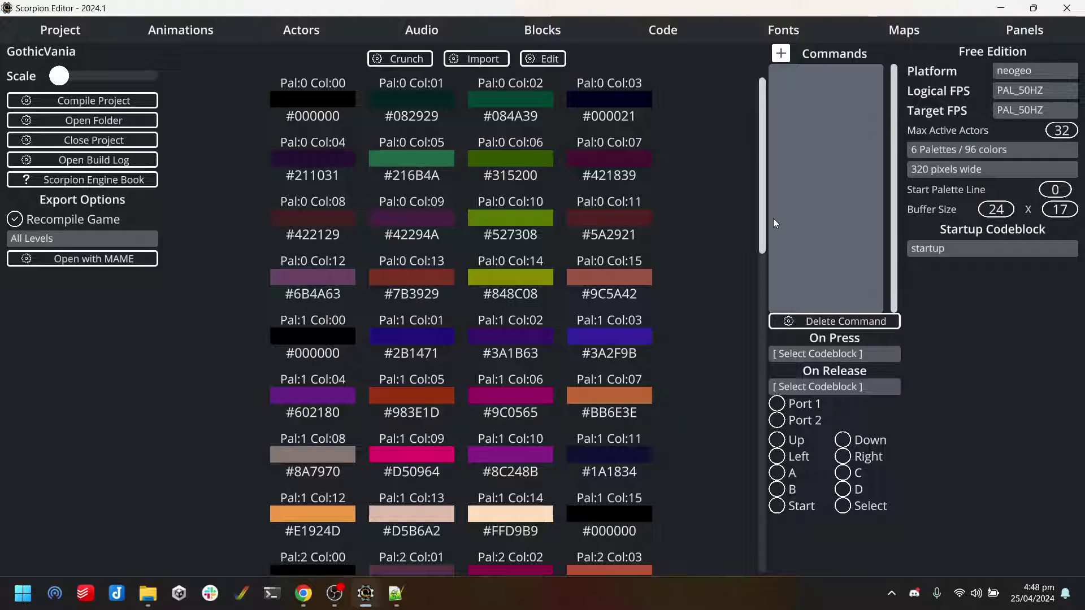
- Launch GothicVania in MAME, start it, and walk the swordsman left and right past the tree
click(93, 263)
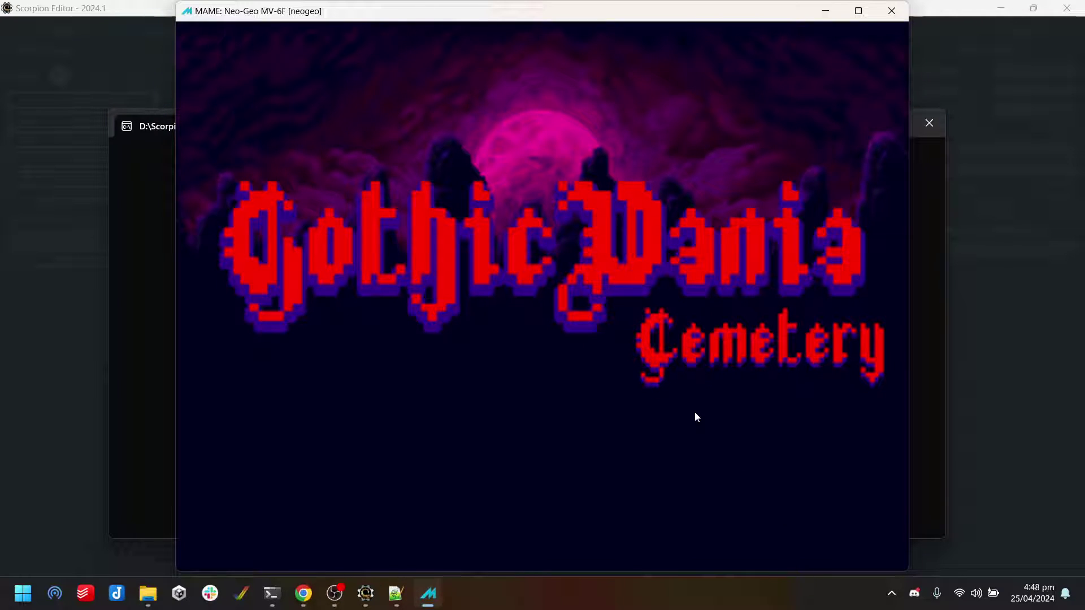
key(1)
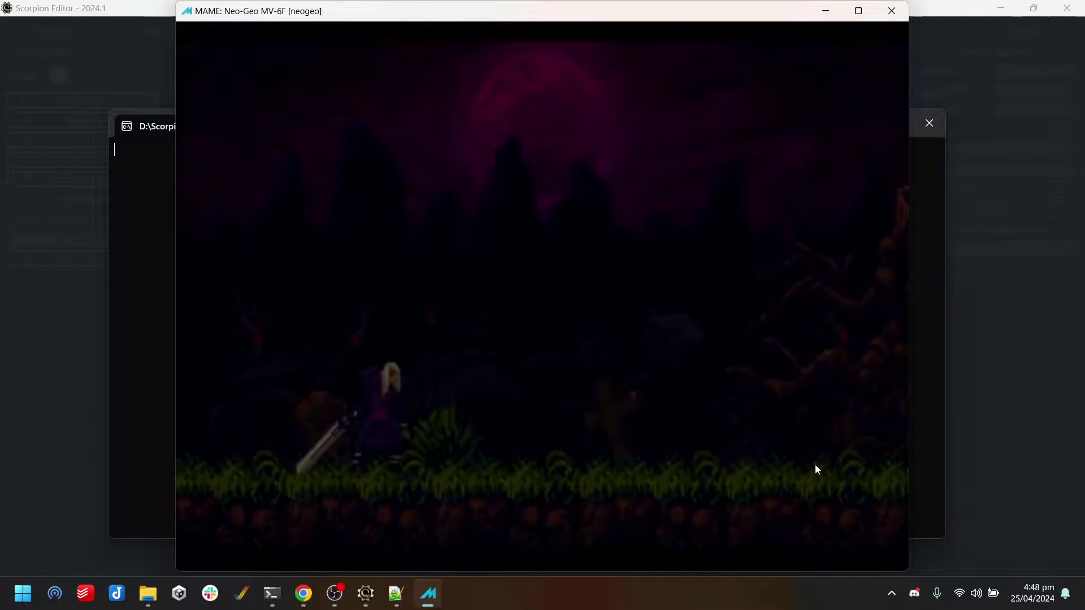
key(Right)
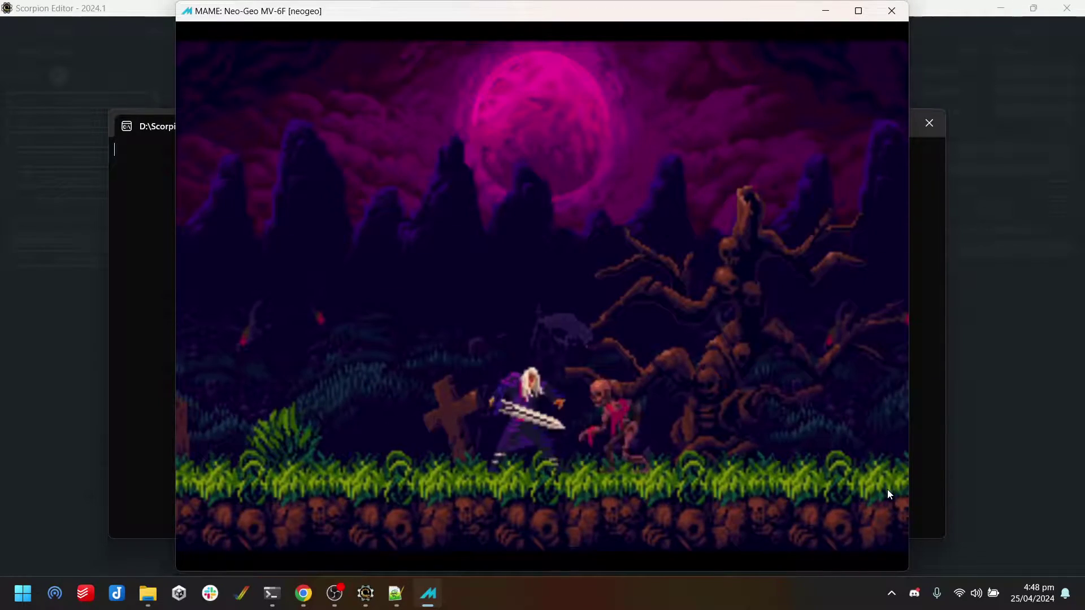
key(Left)
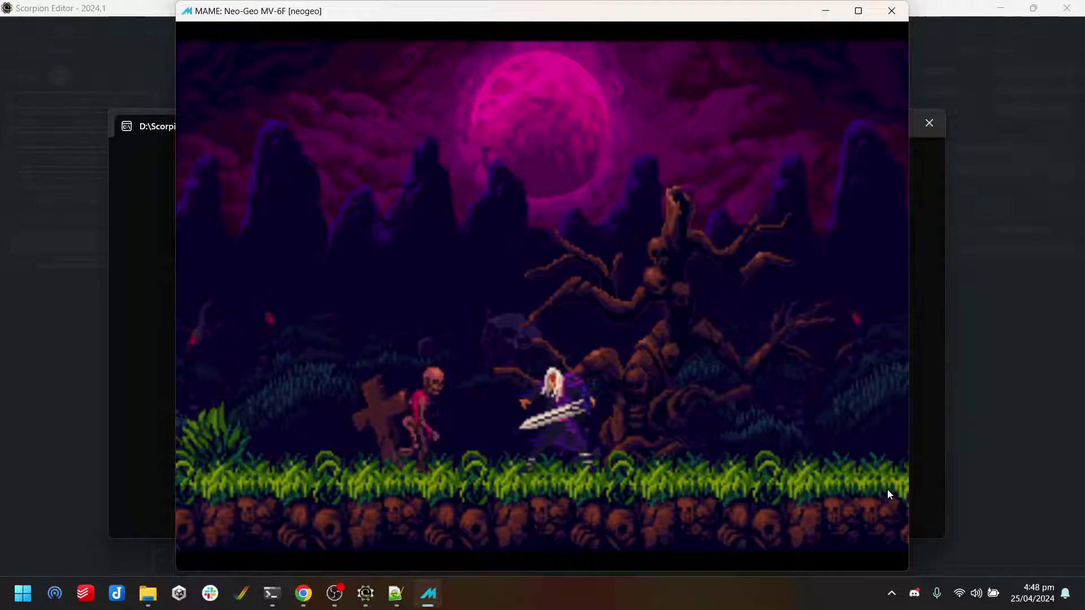
key(Right)
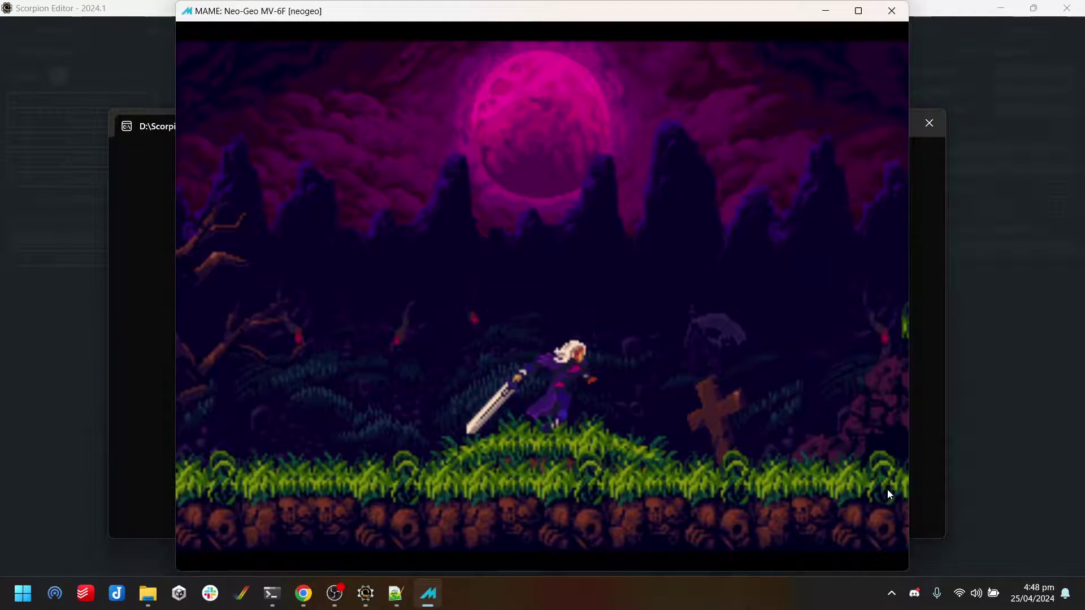
key(Left)
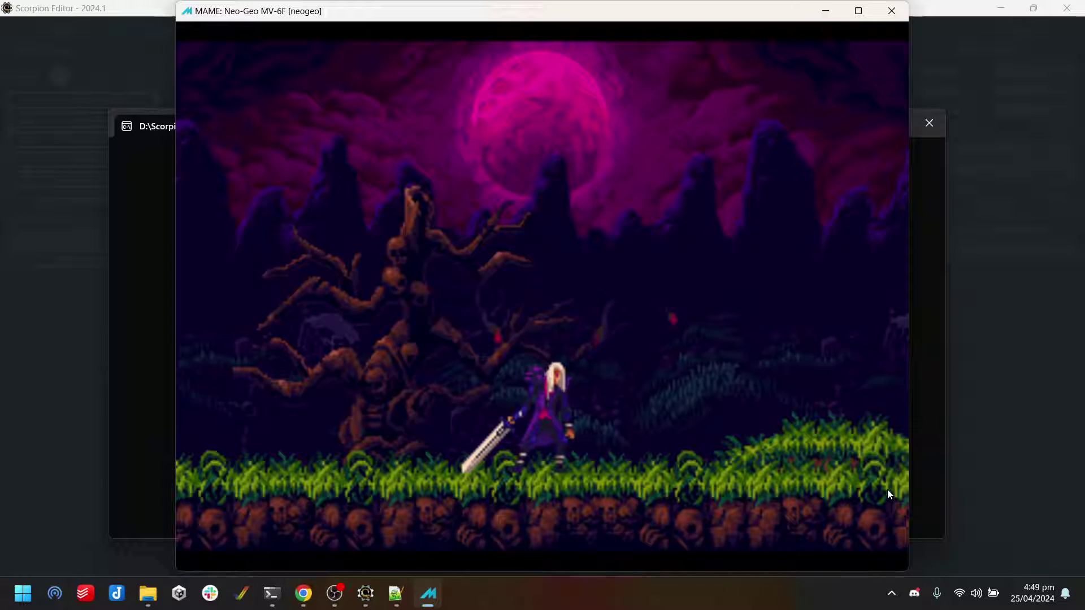
key(Right)
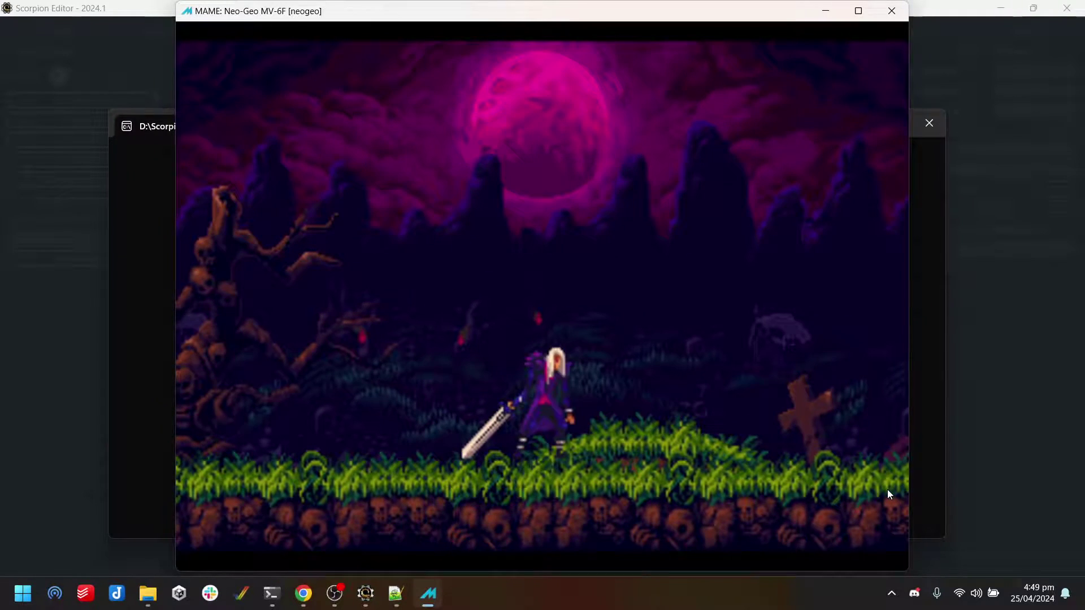
key(Left)
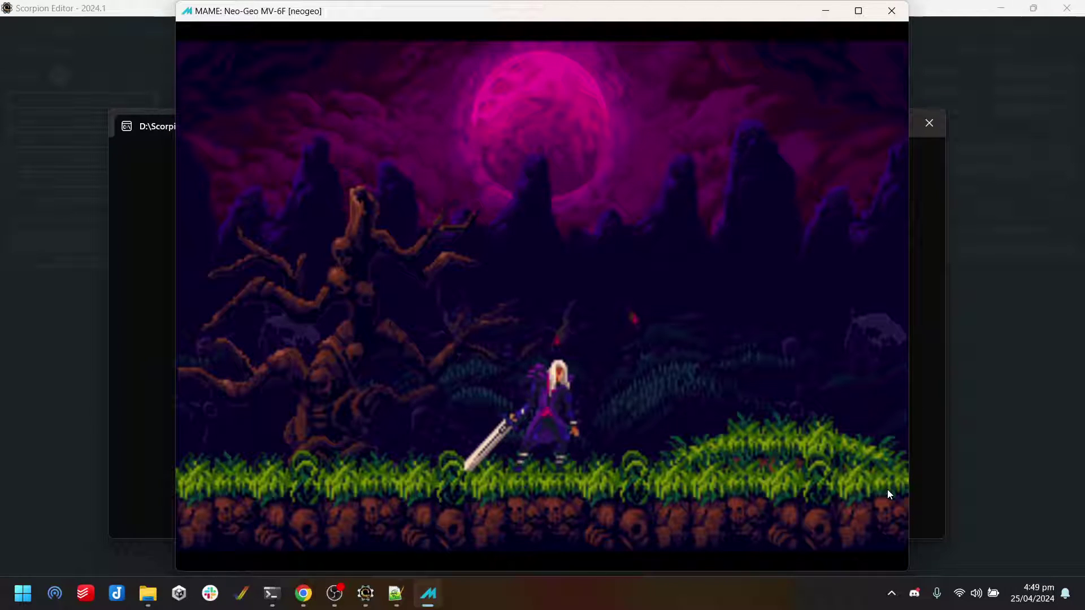
- Close MAME, dismiss the compiled-successfully message, and open the project folder on disk
click(885, 17)
click(780, 347)
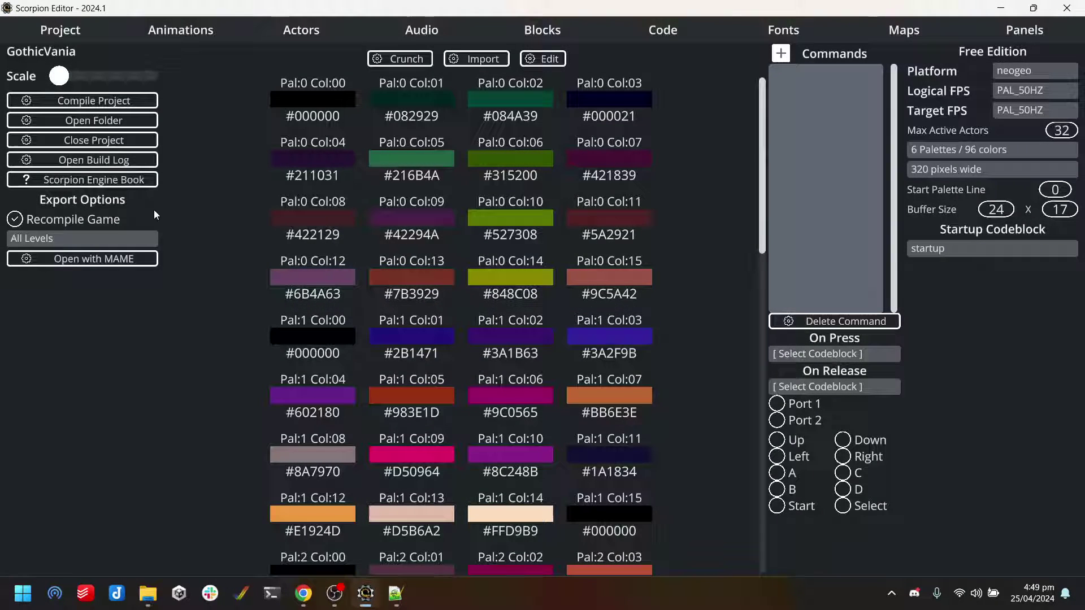
click(101, 120)
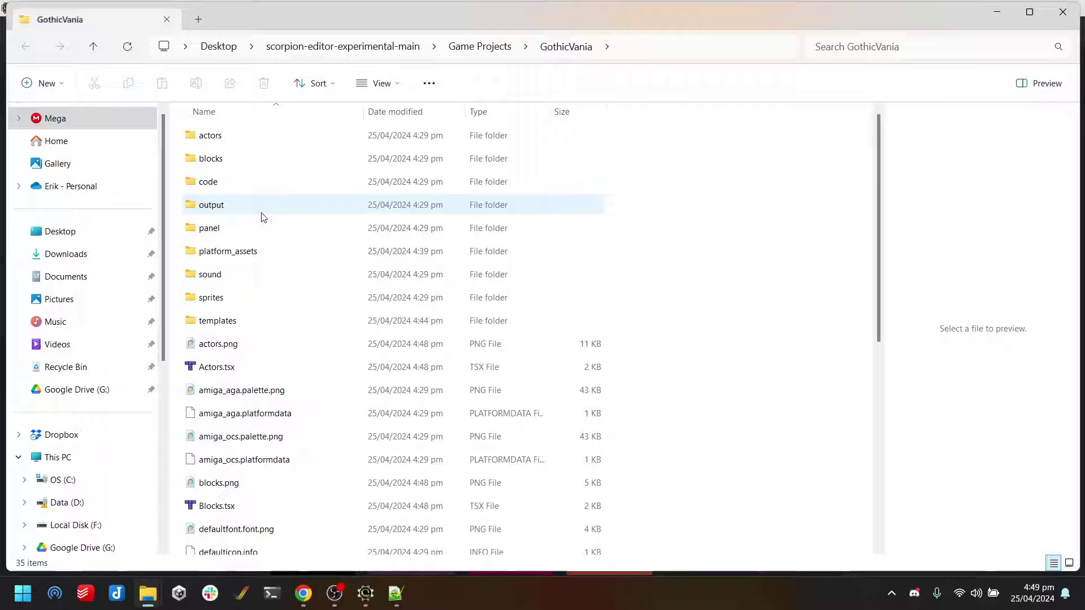
- Go into output\neogeo and preview the NeoGeo.xml software list
double_click(238, 210)
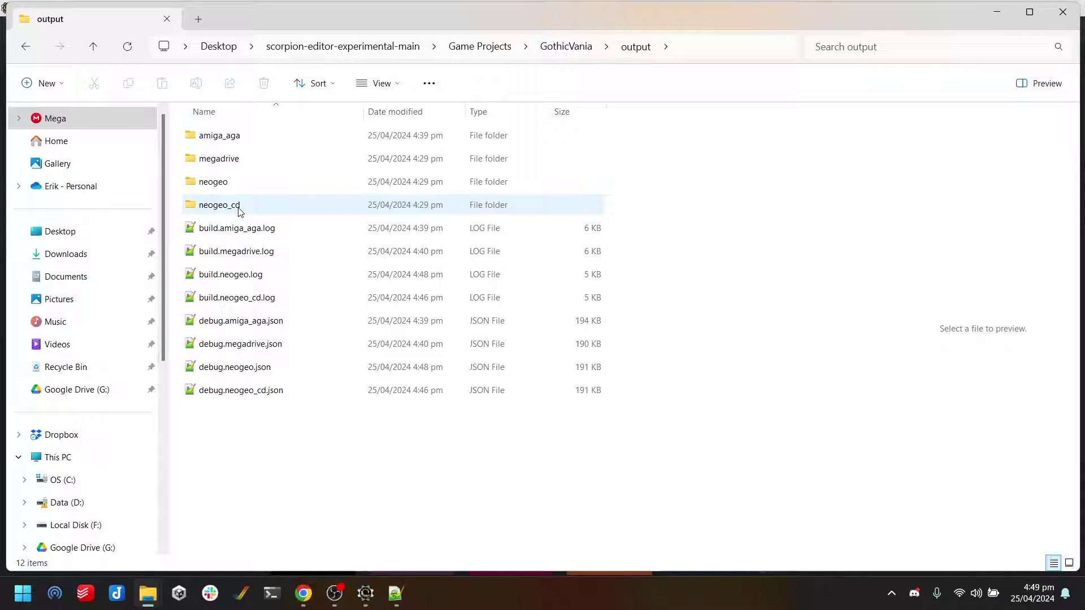
double_click(242, 182)
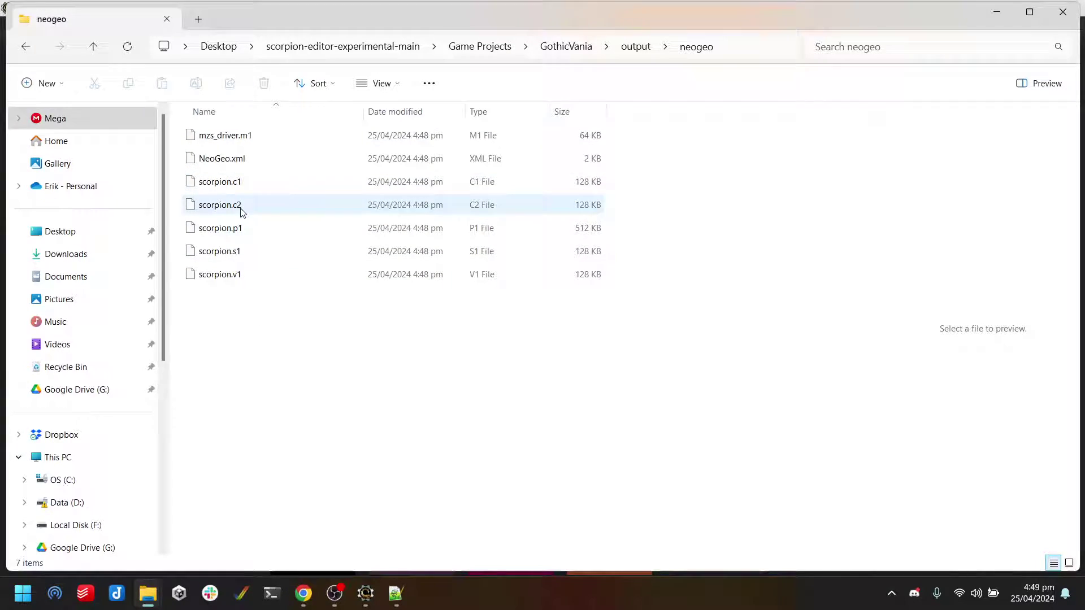
click(245, 162)
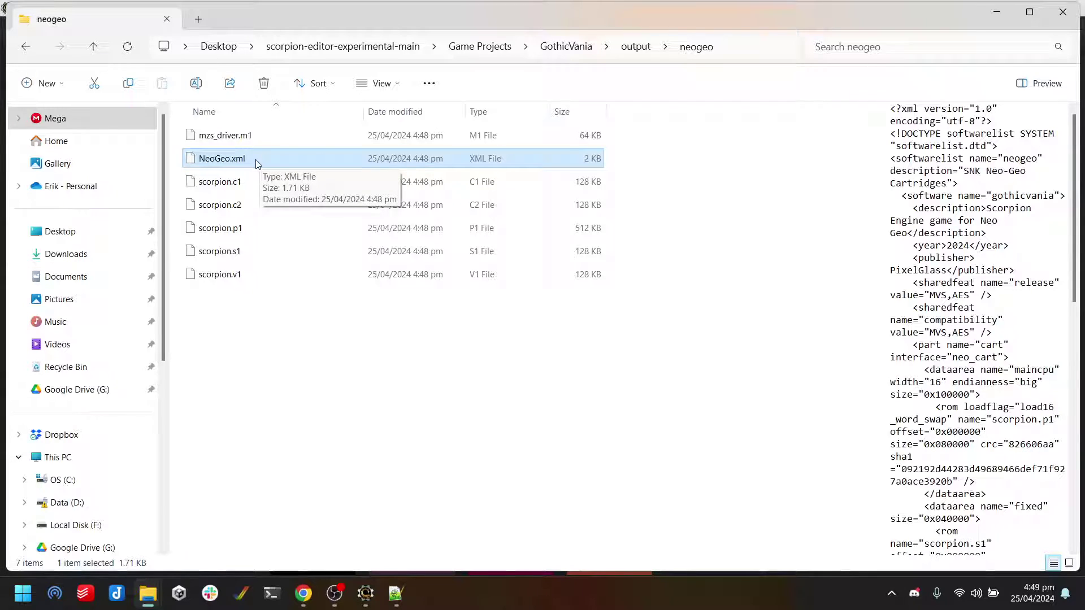
scroll(989, 344, down, 7)
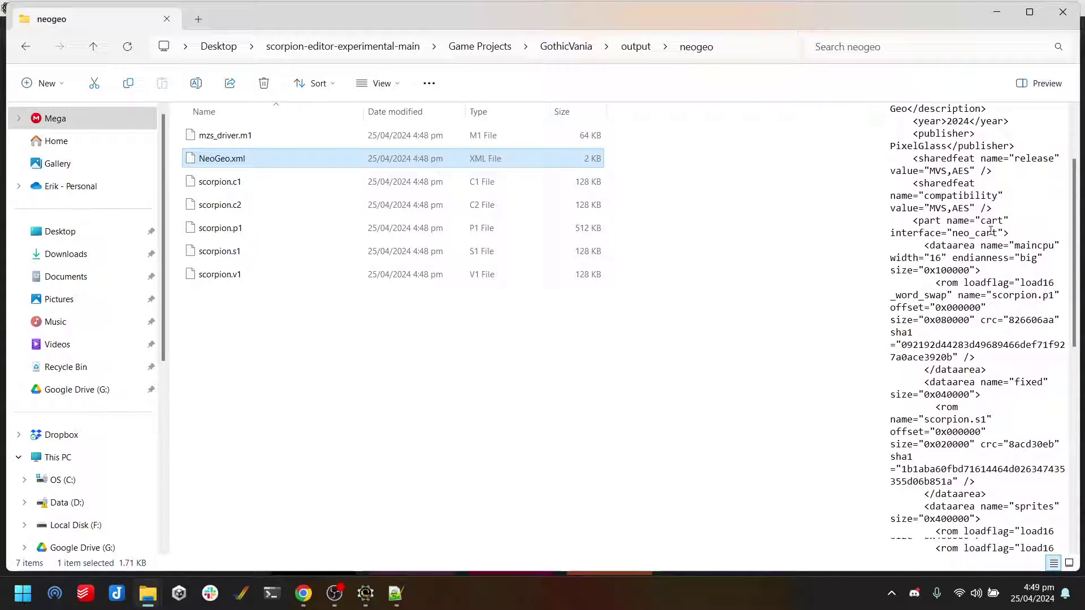
scroll(988, 343, up, 7)
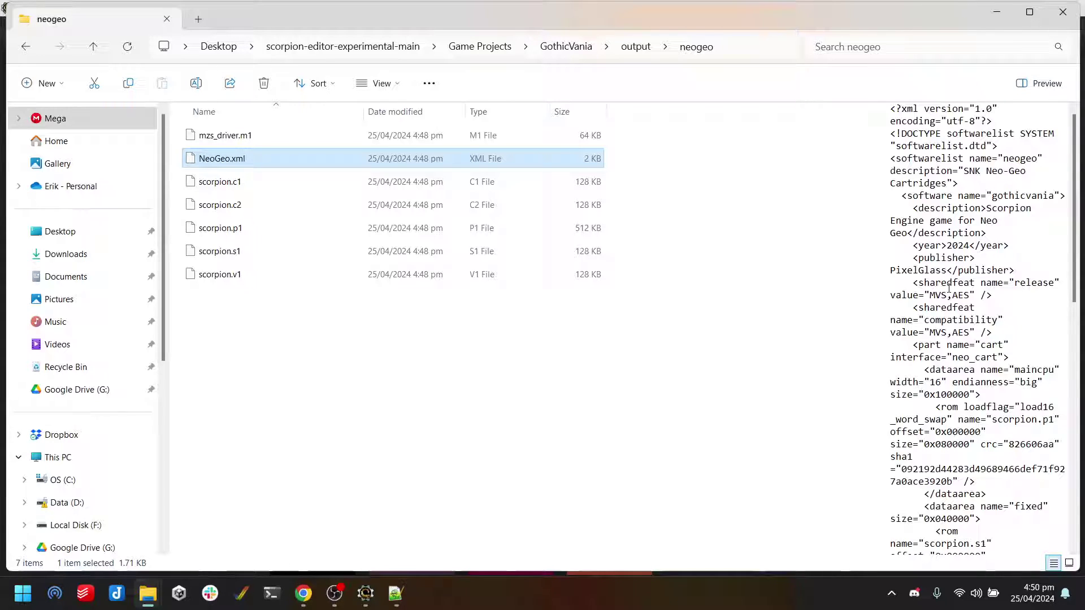
- Back in Scorpion Editor, choose Neo Geo CD from the Target Platforms list
click(365, 593)
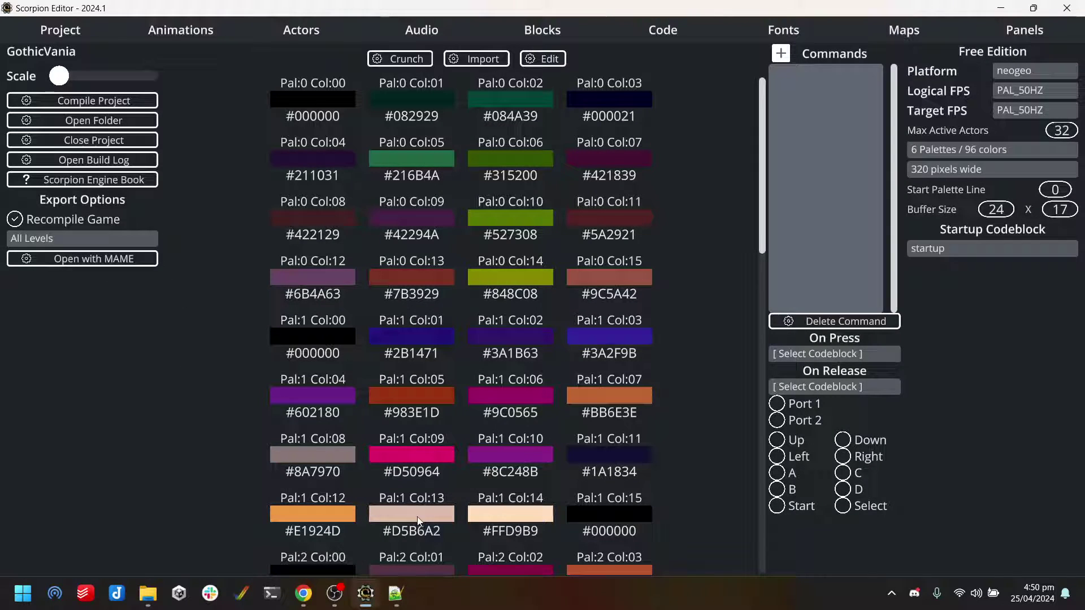
click(367, 606)
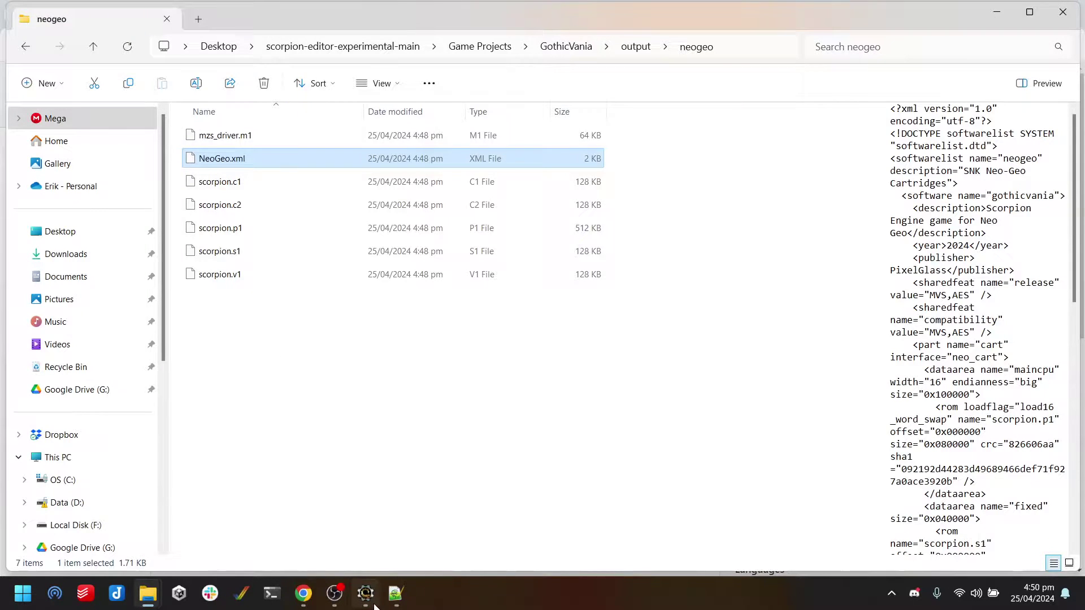
key(alt+Tab)
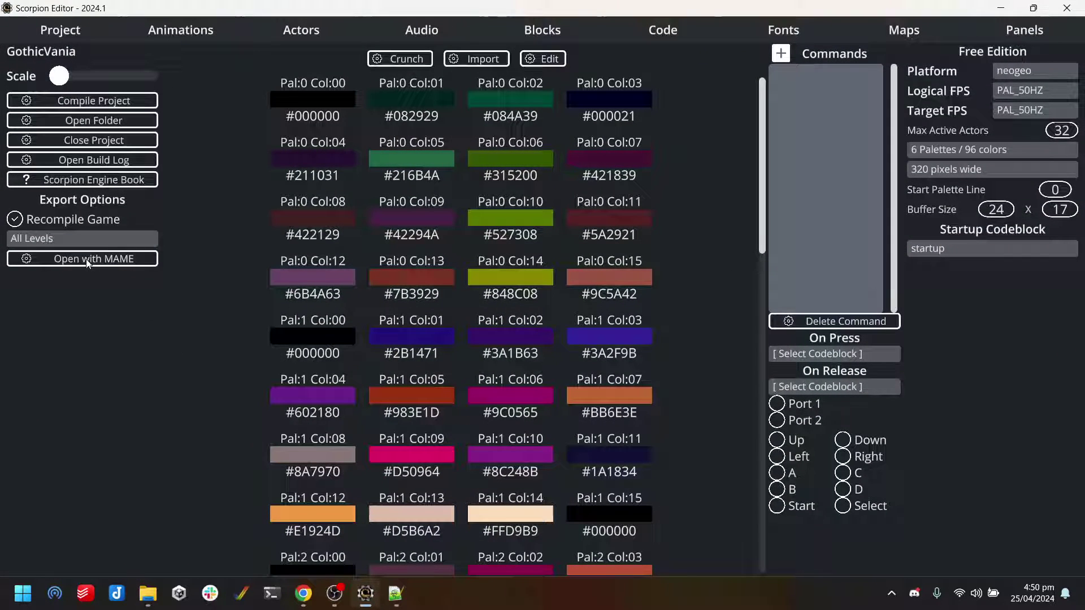
click(1033, 70)
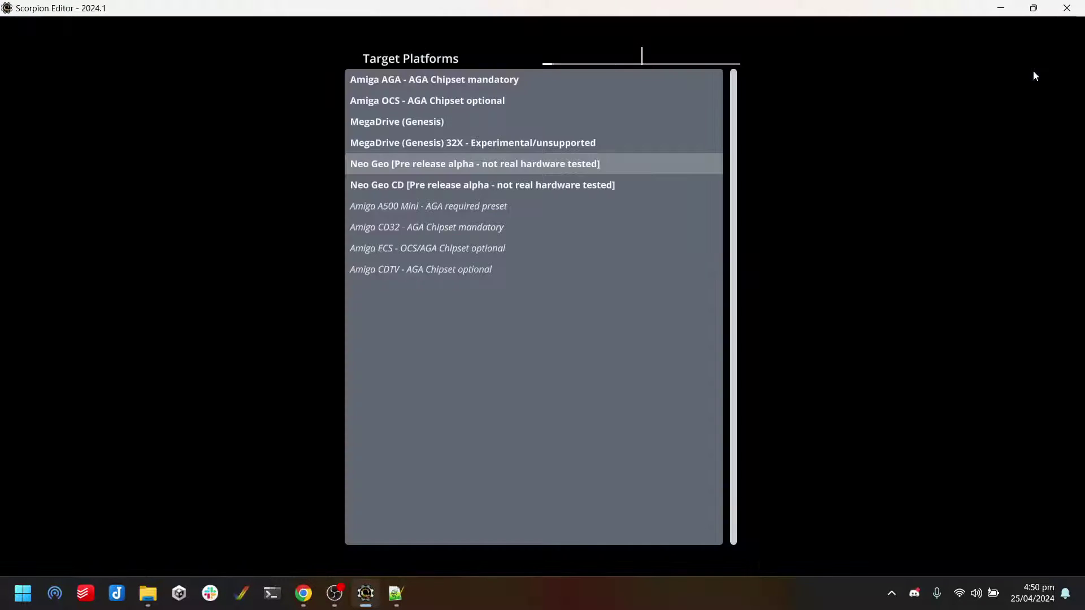
click(477, 187)
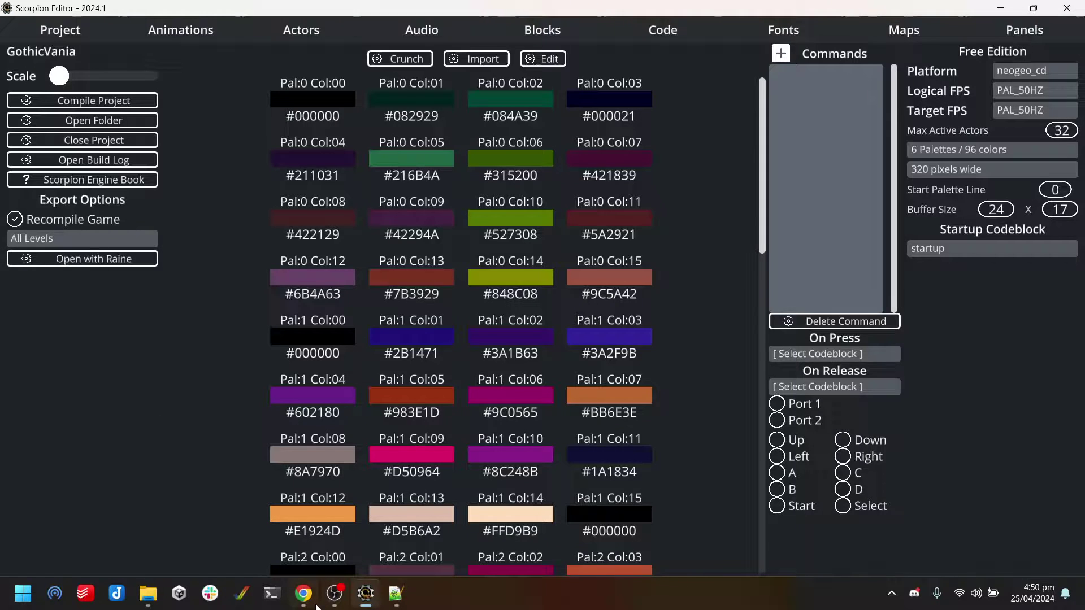
- Look over the Raine download page in Chrome, then return to the GothicVania project
click(304, 594)
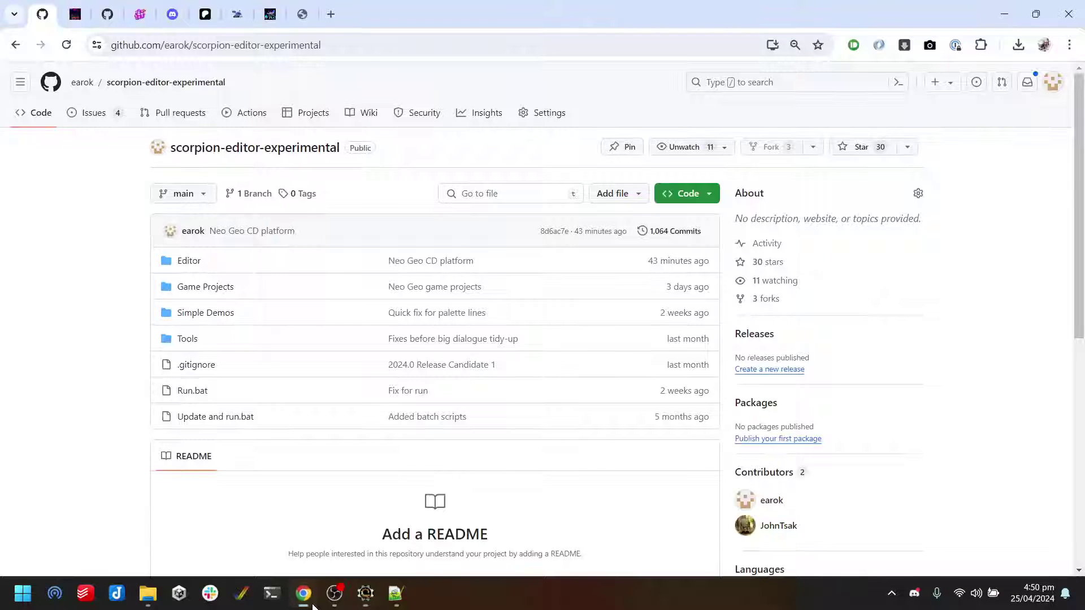
click(140, 16)
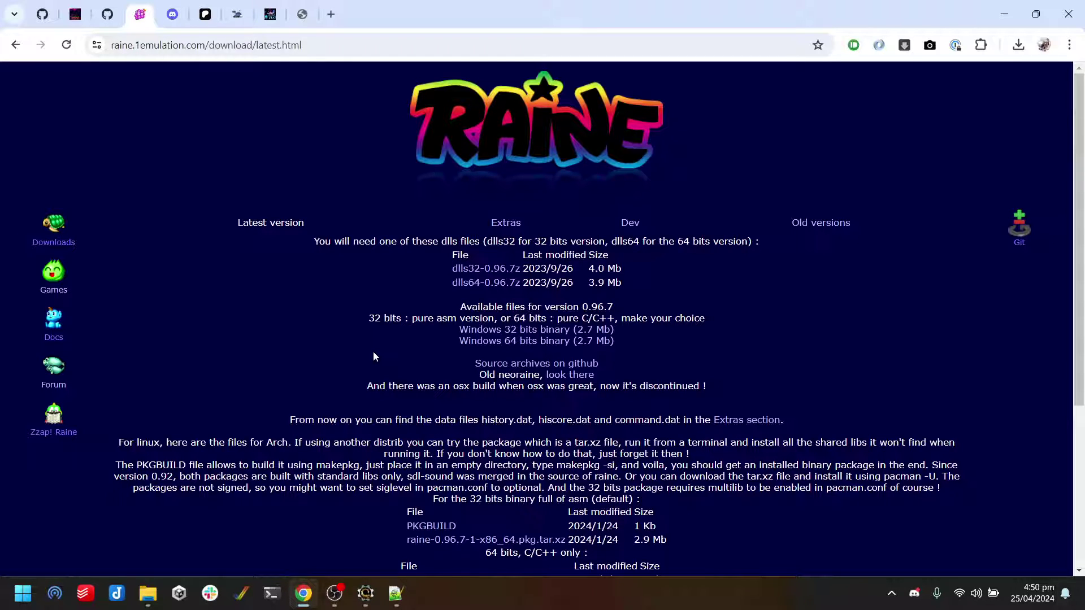
click(366, 603)
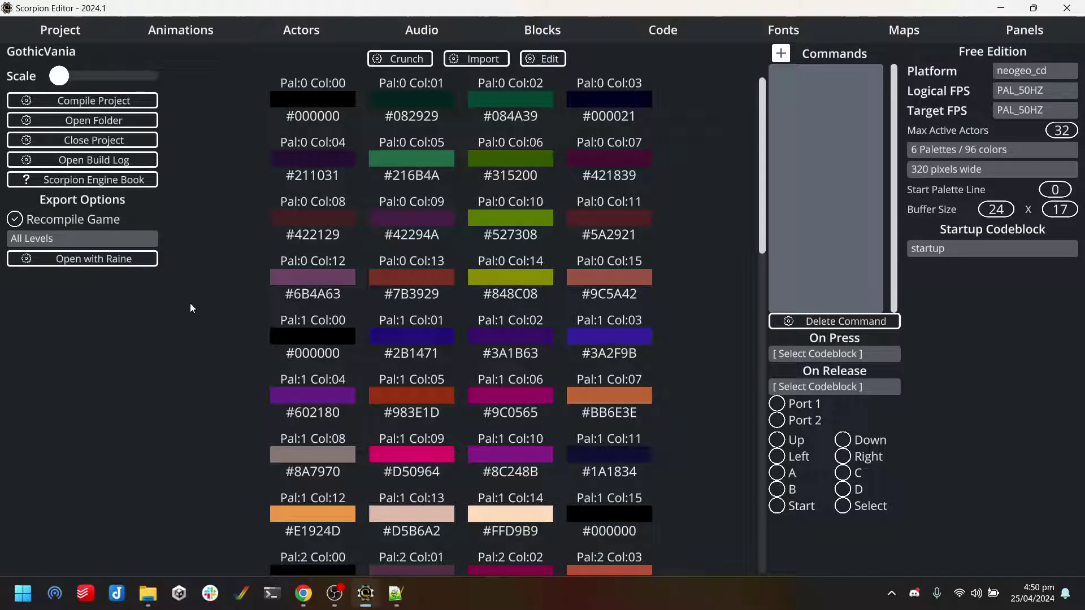
- Compile GothicVania with Open with Raine, bringing up Raine32 v0.96.7's main menu
click(74, 261)
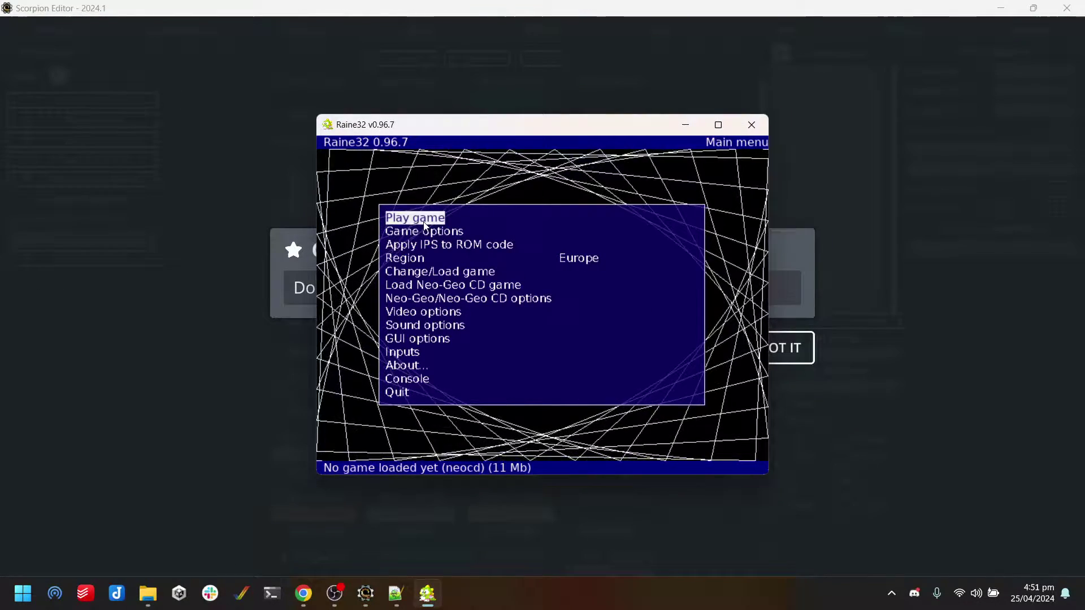
- Start the game in Raine, walk the hero right through the graveyard, then close Raine
key(Return)
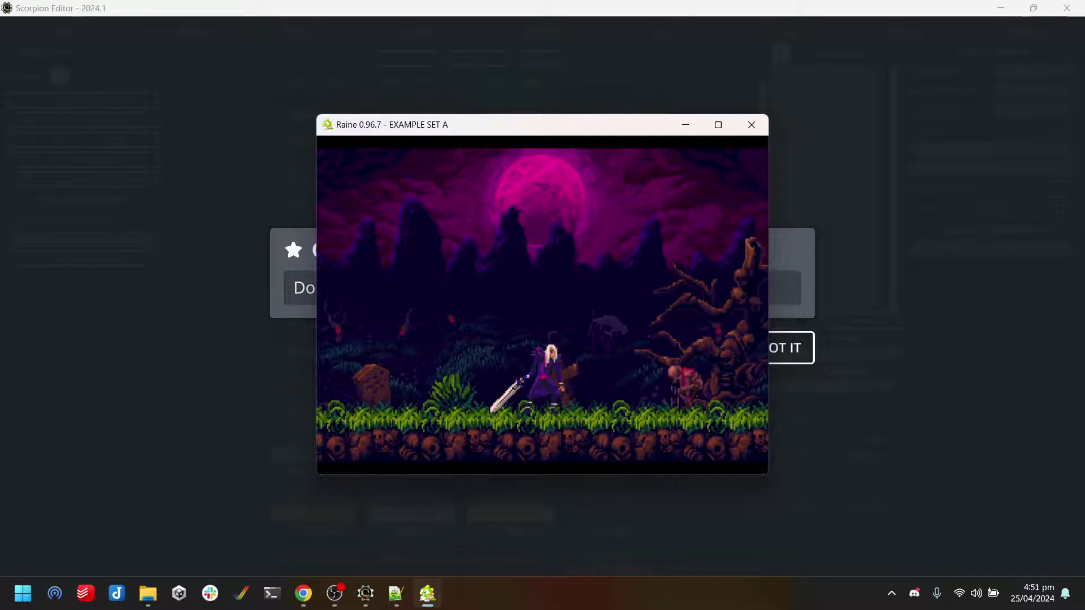
key(Right)
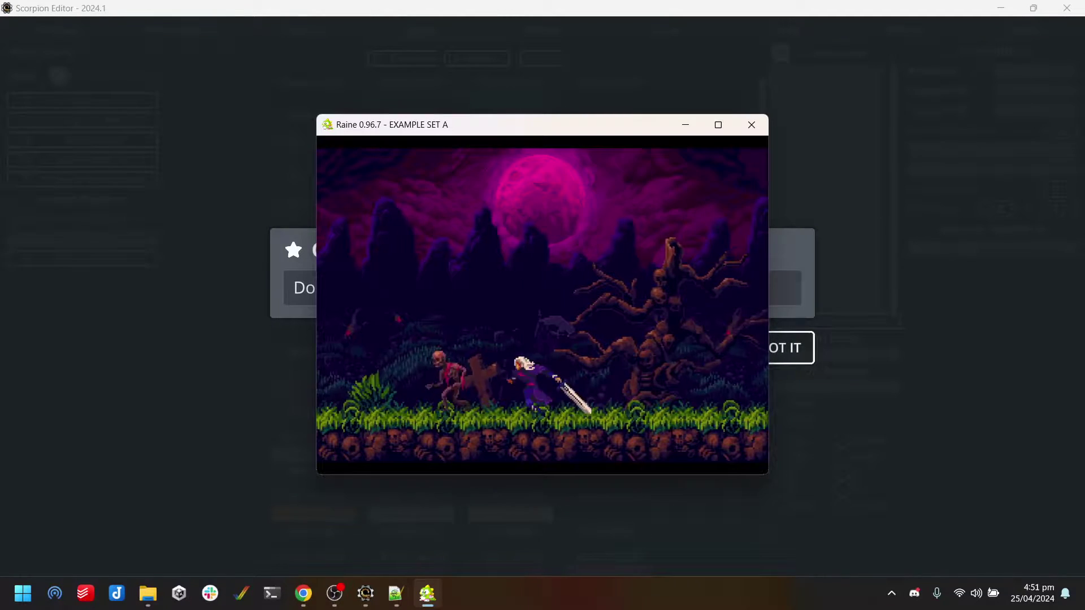
key(Right)
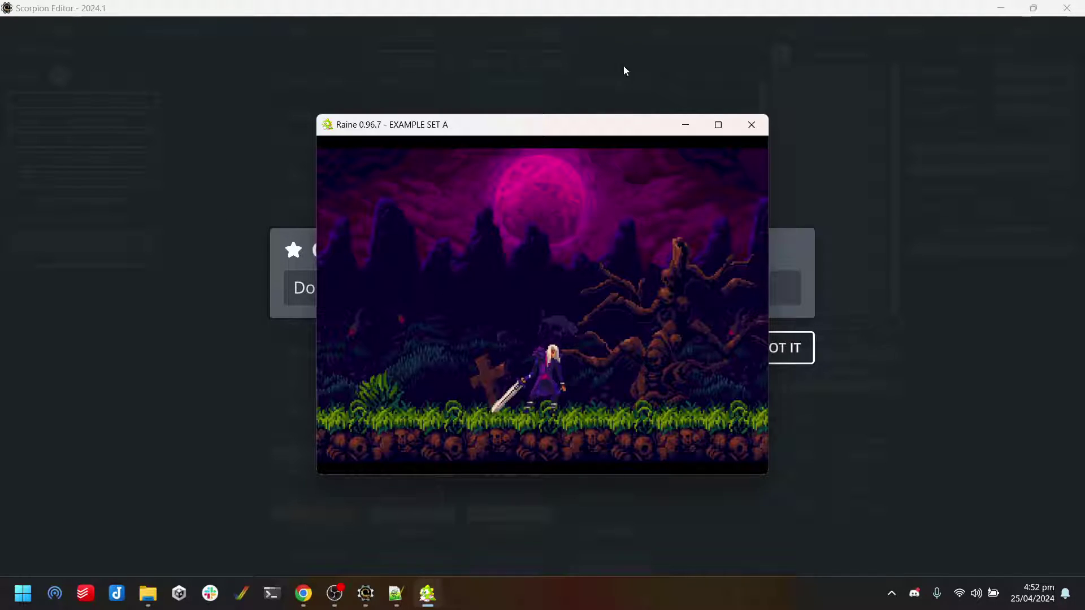
click(751, 125)
- Dismiss the compile message and open the project's output\neogeo_cd folder of compiled files
click(765, 353)
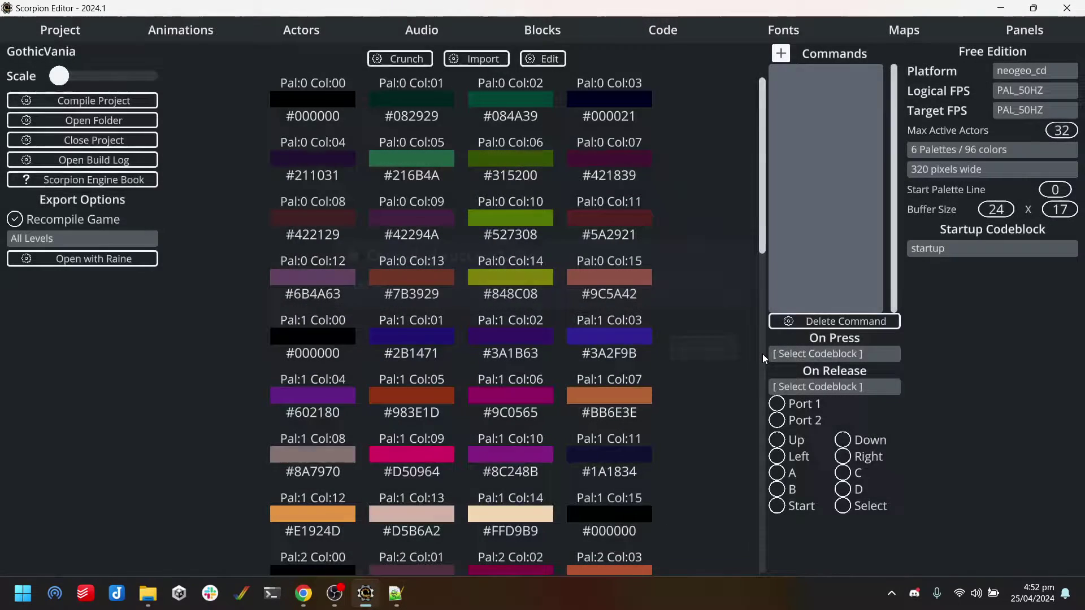
click(125, 121)
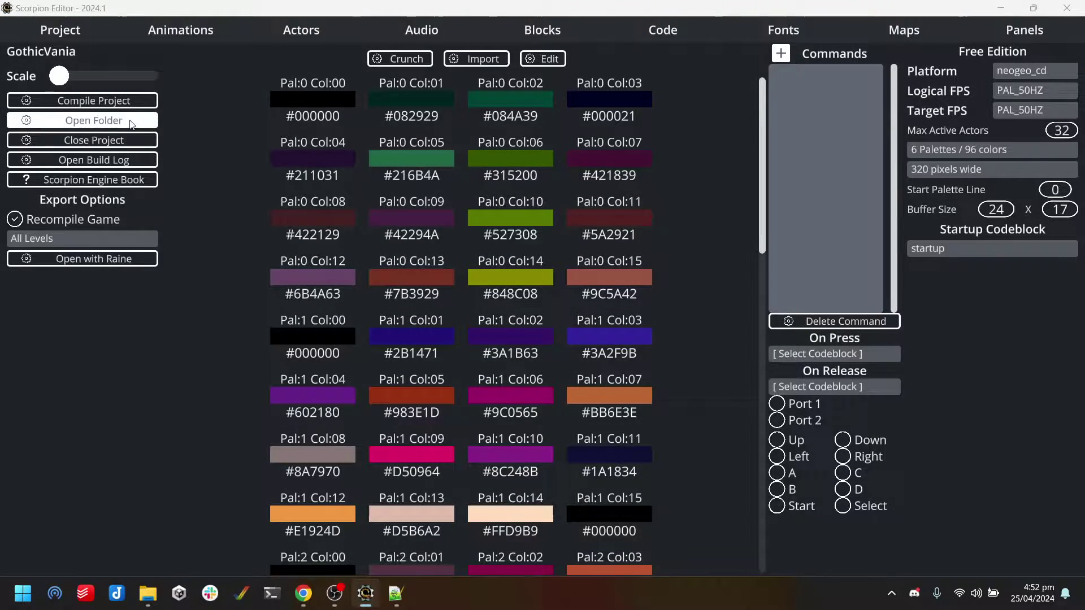
double_click(228, 208)
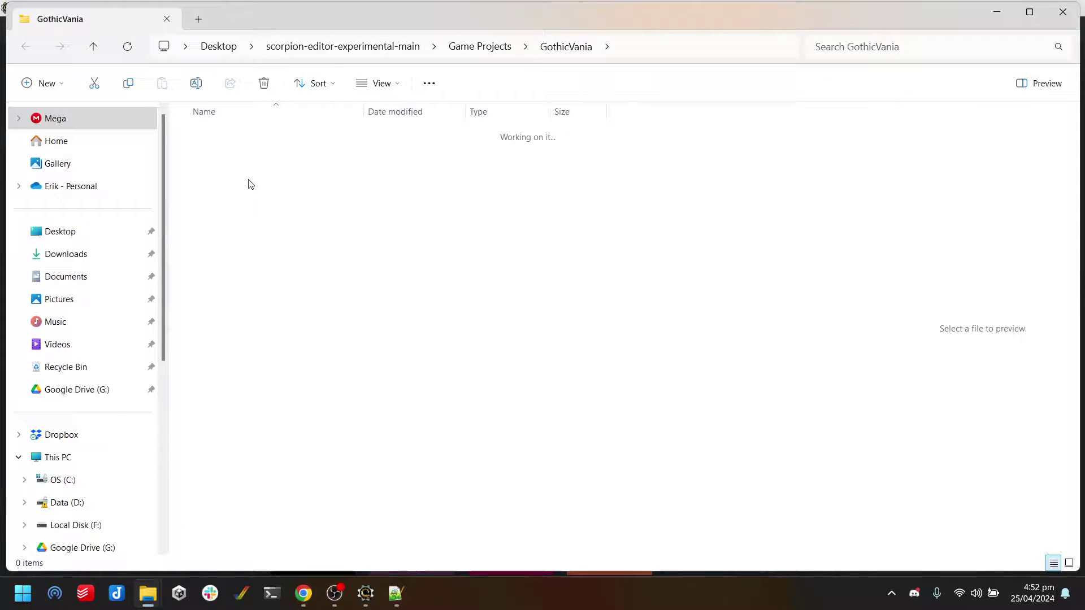
double_click(247, 206)
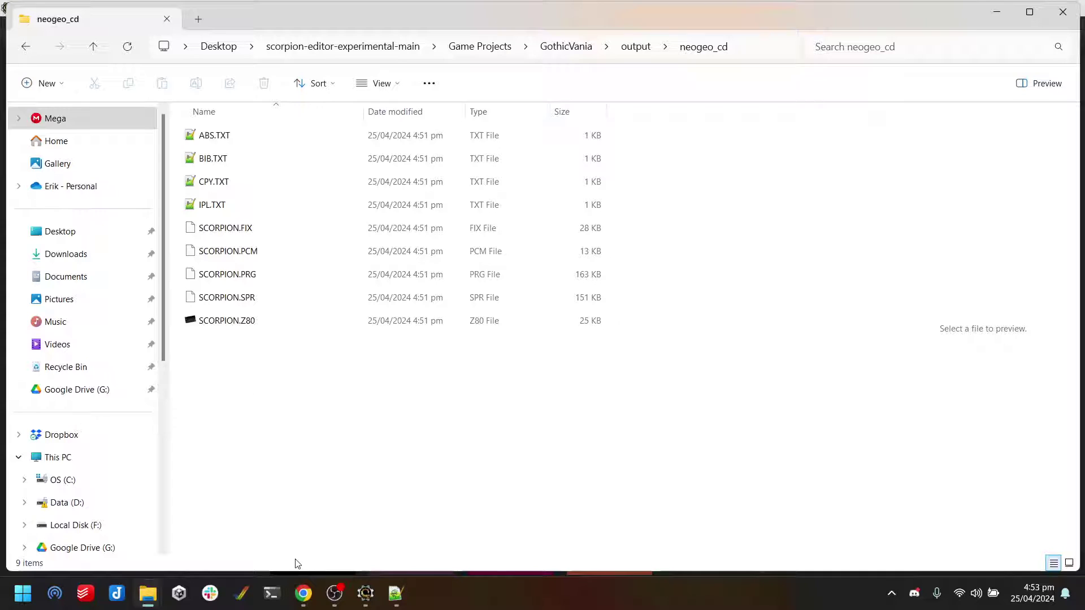
click(303, 598)
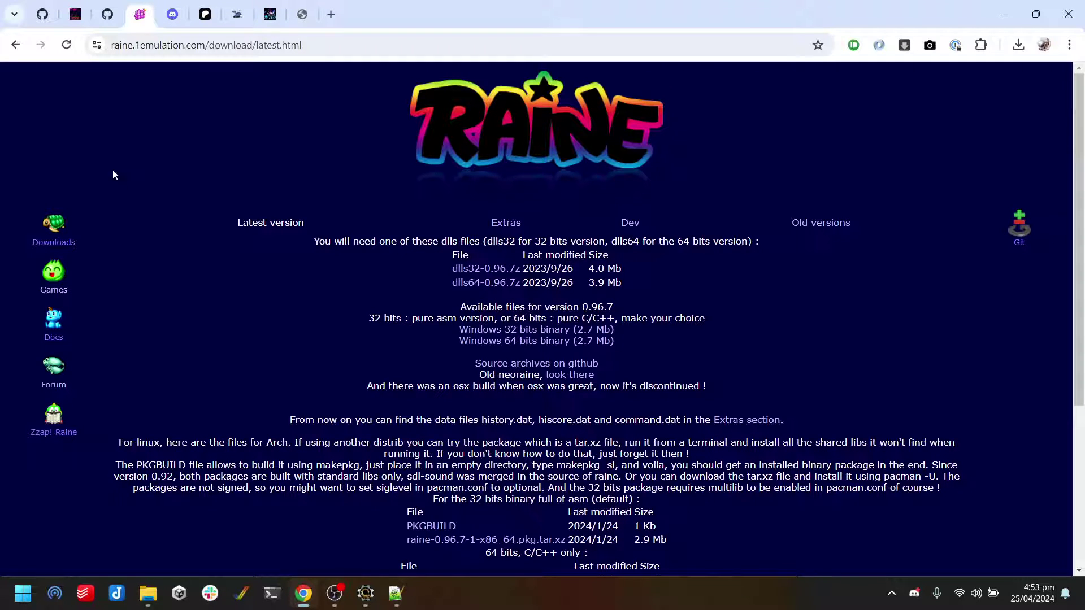
- Switch to the itch.io tab and scroll the GothicVania Cemetery pack's sprites, tileset and expansion details
click(365, 594)
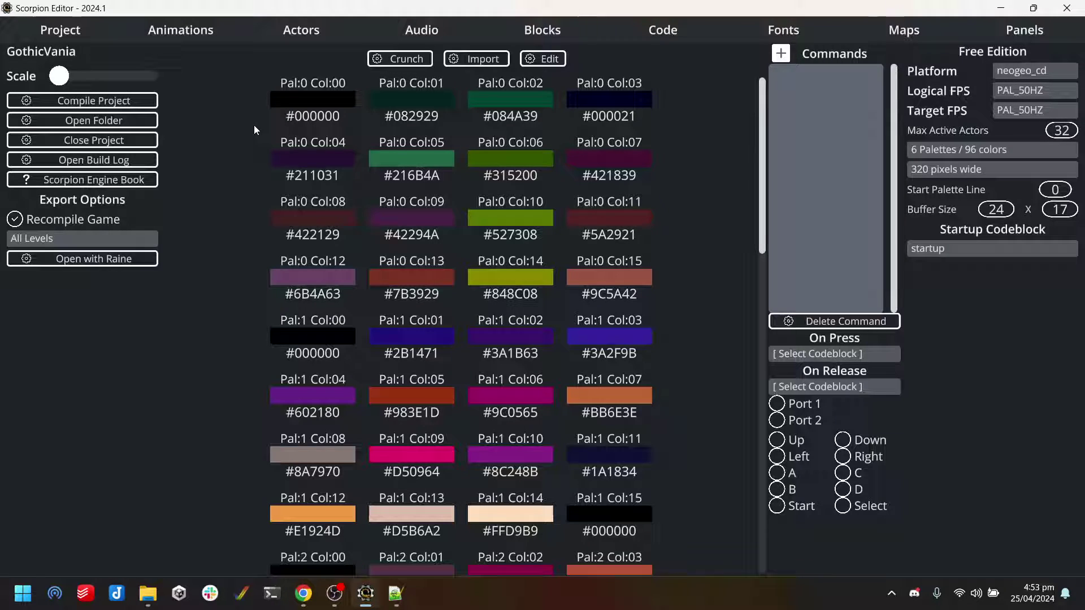
click(304, 594)
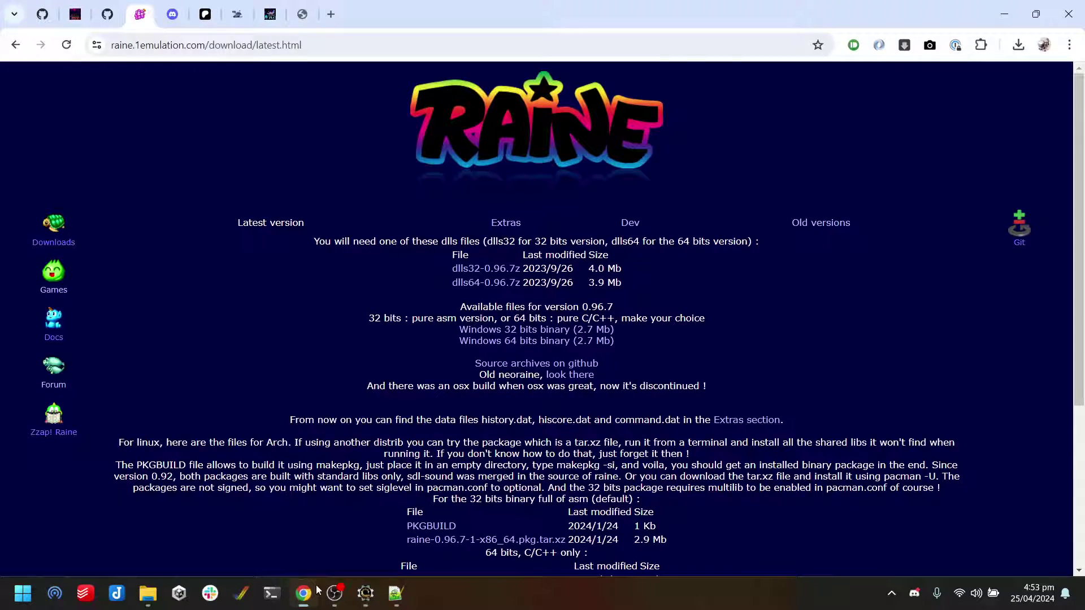
click(77, 20)
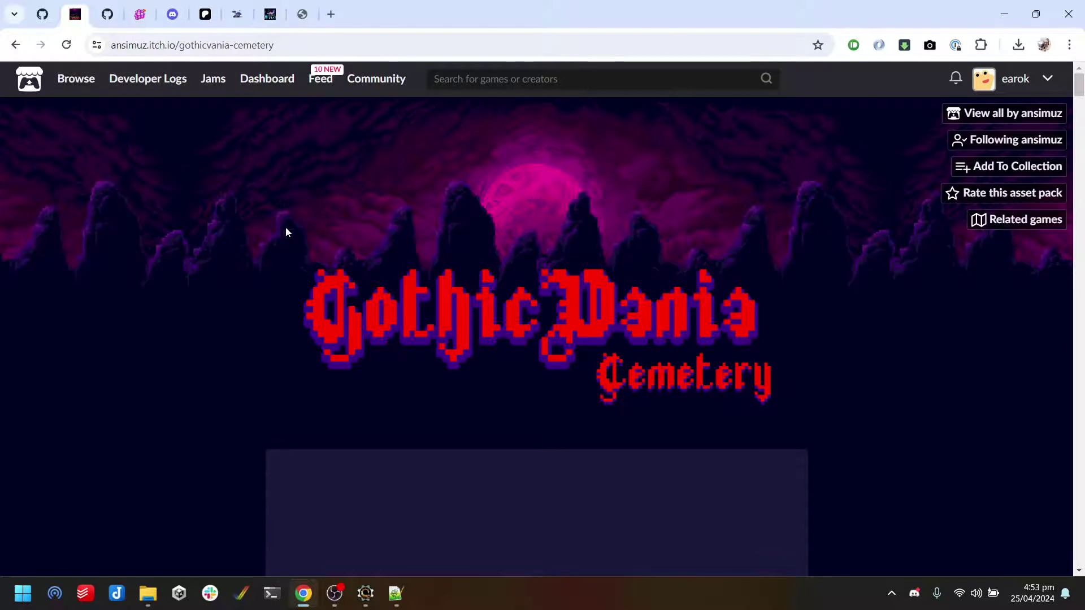
scroll(339, 255, up, 2)
scroll(170, 243, down, 5)
scroll(62, 249, down, 7)
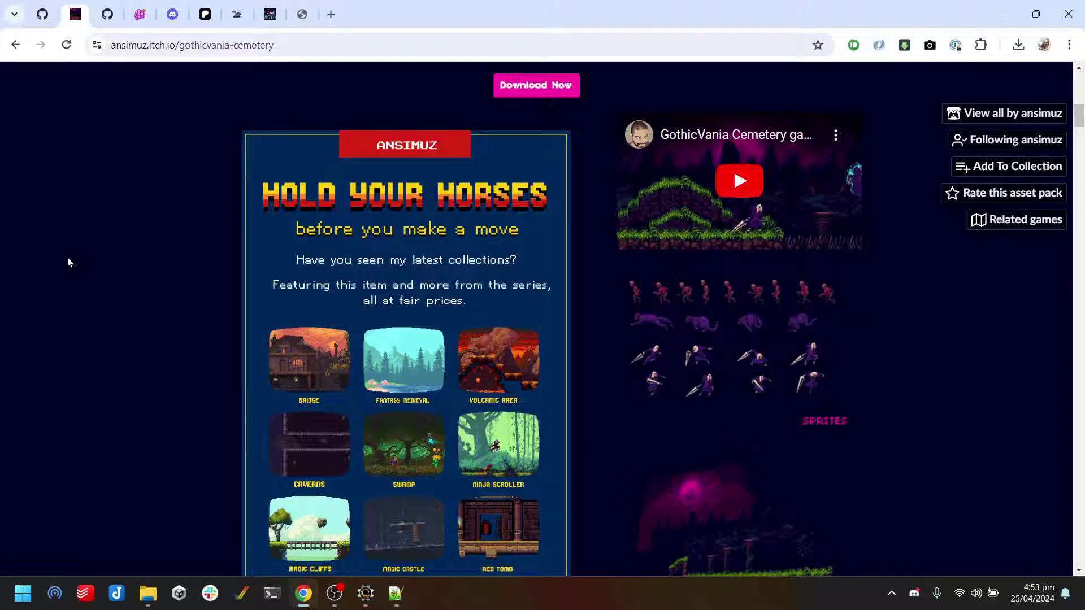
scroll(141, 289, up, 1)
scroll(218, 322, down, 7)
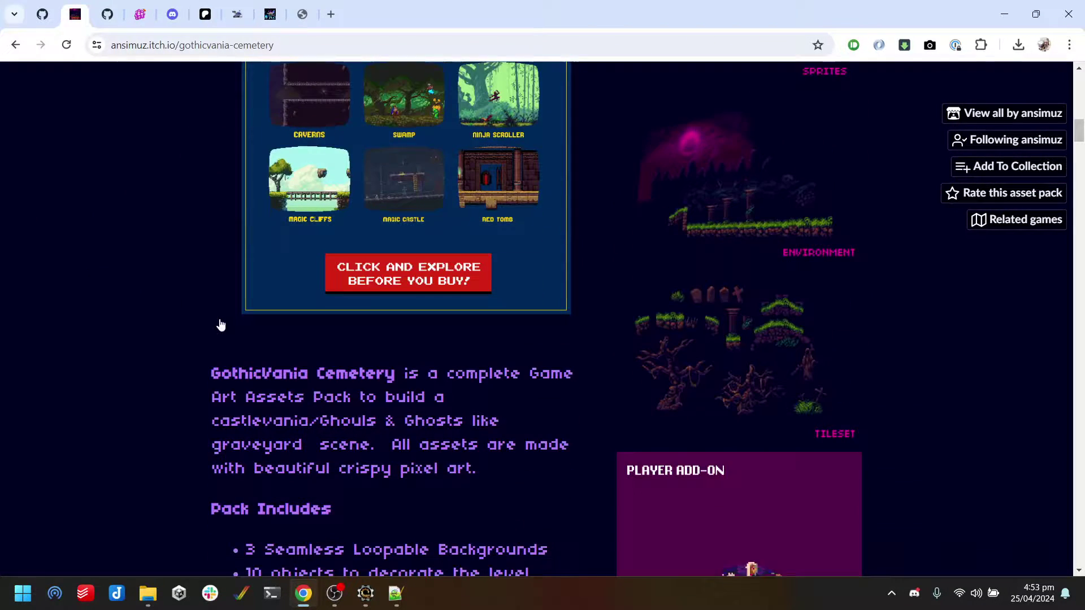
scroll(167, 314, down, 12)
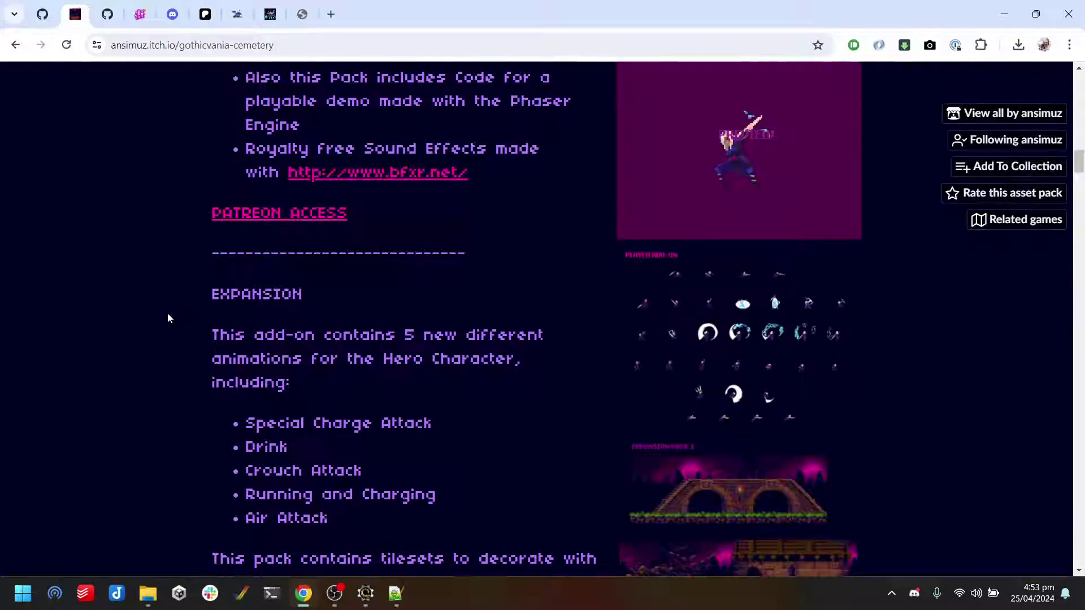
scroll(673, 425, up, 4)
scroll(621, 339, up, 10)
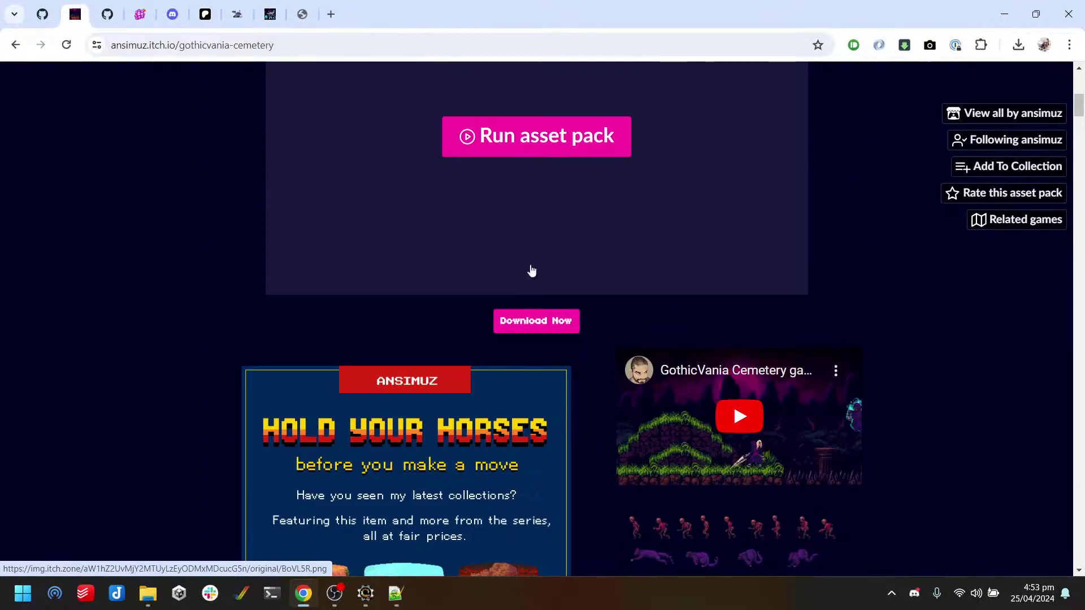
- View the Mezz-Estate-NeoGeo-Audio-Driver repository, then return to the Raine 0.96.7 page
click(108, 14)
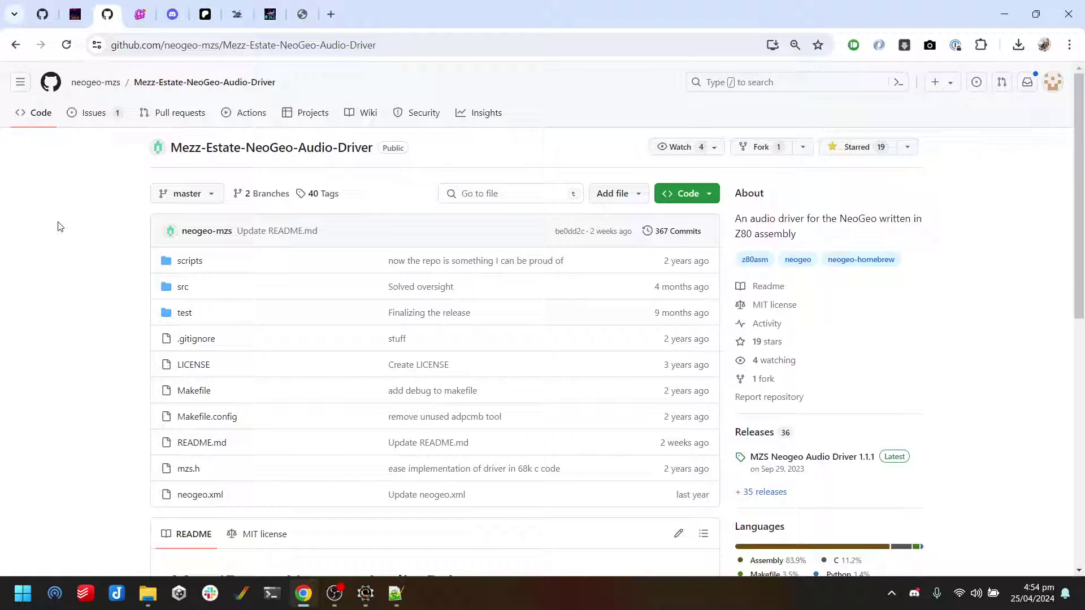
click(140, 14)
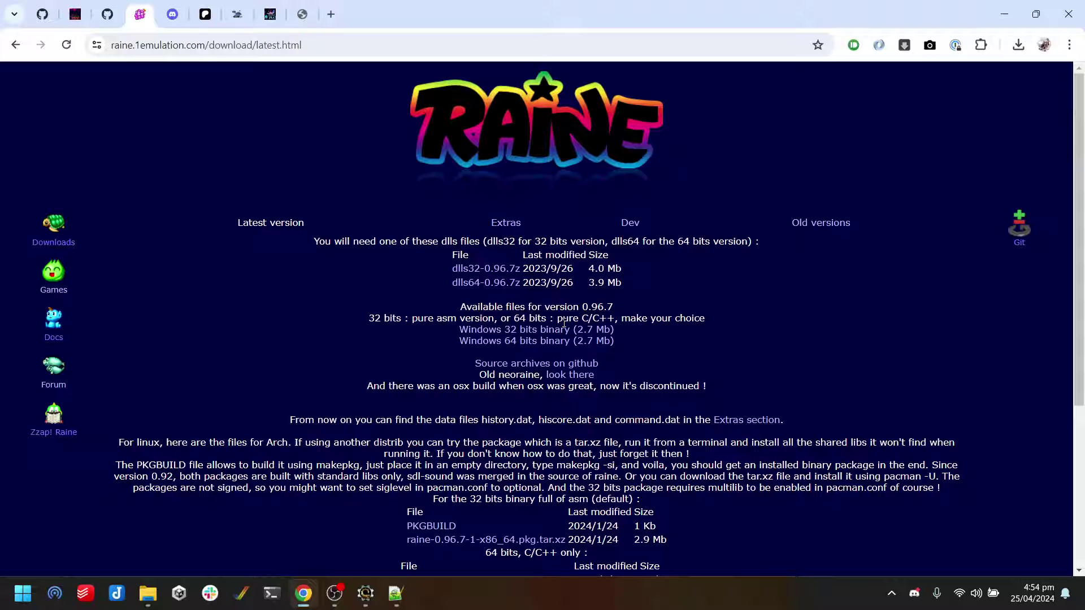
- Switch to the chibiakumas.com tab to show its Recent Tutorials home page
click(270, 14)
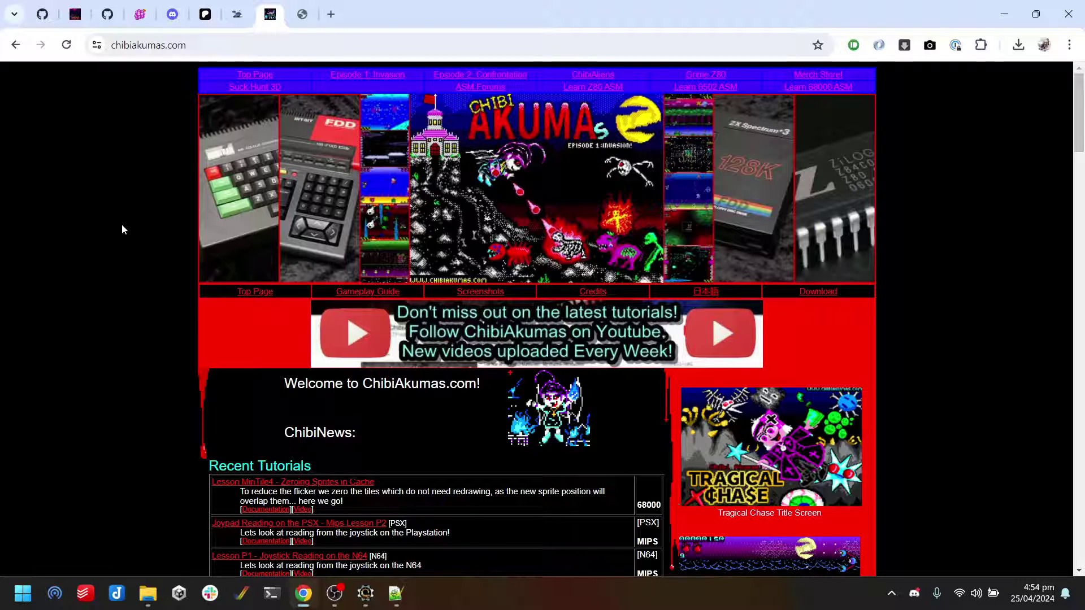
- Switch to the NeoGeo Dev Wiki tab and scroll to the Repairs, Cart systems and CD systems cards
click(303, 14)
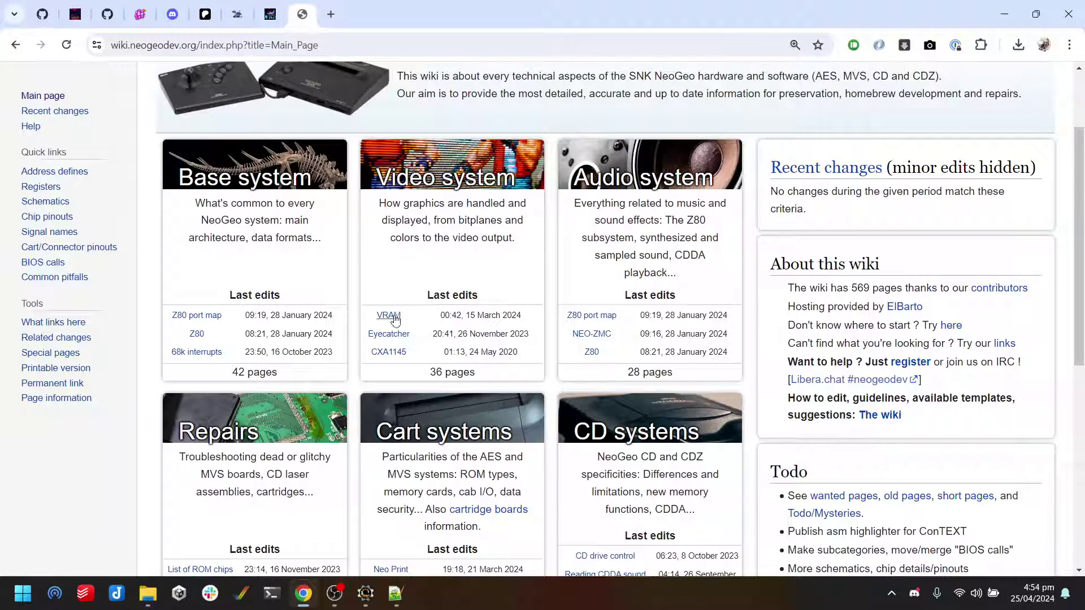
scroll(574, 339, down, 2)
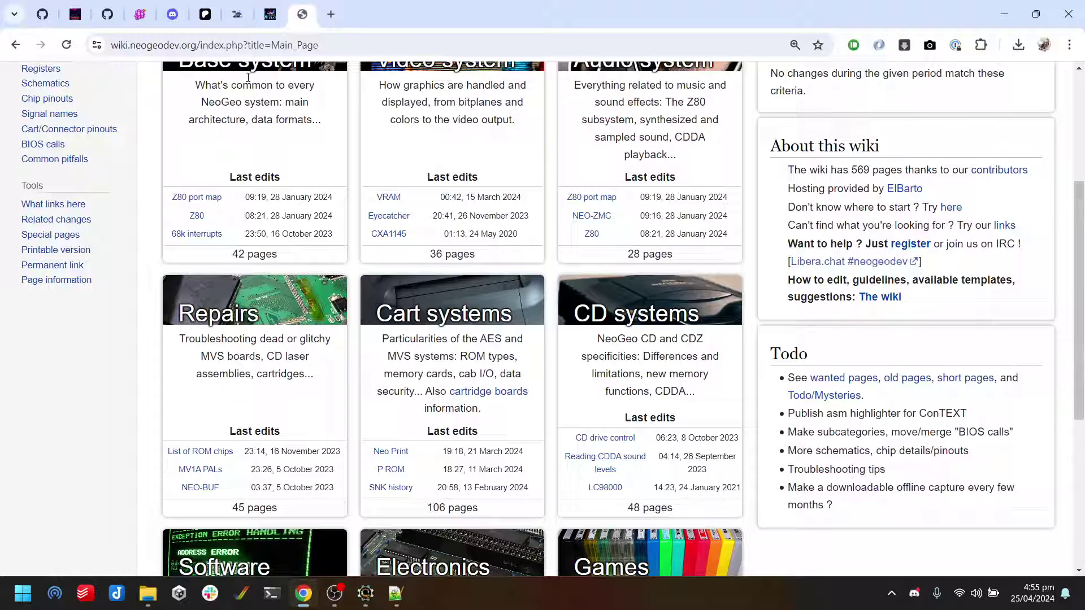
- Show the Scorpion Engine posts on the Patreon tab
click(206, 15)
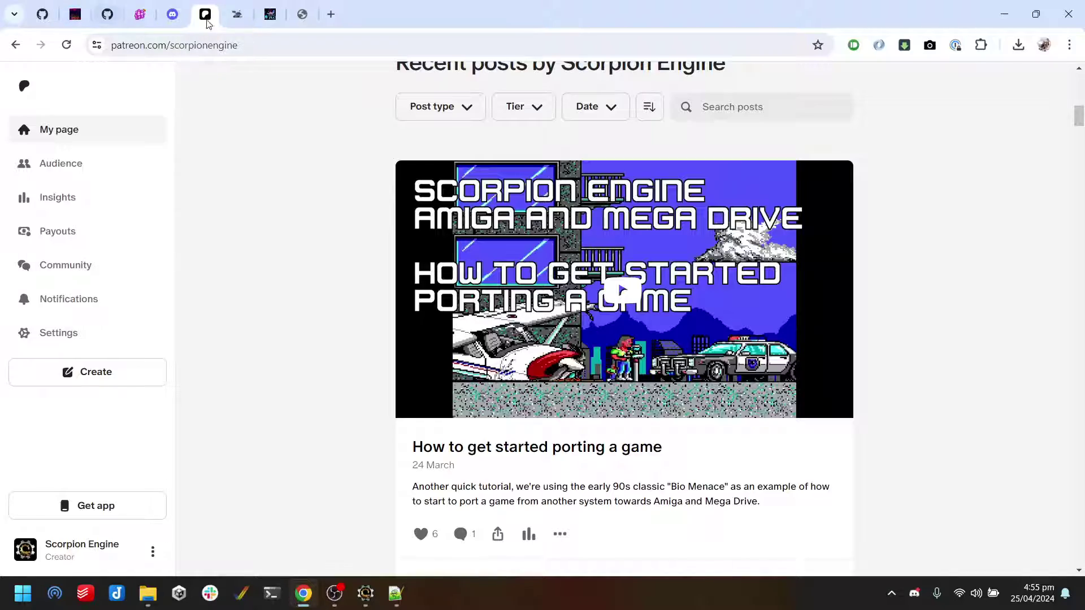
- Switch to the bitbeamcannon.com home page promoting Daemon Claw: Origins of Nnar
click(237, 14)
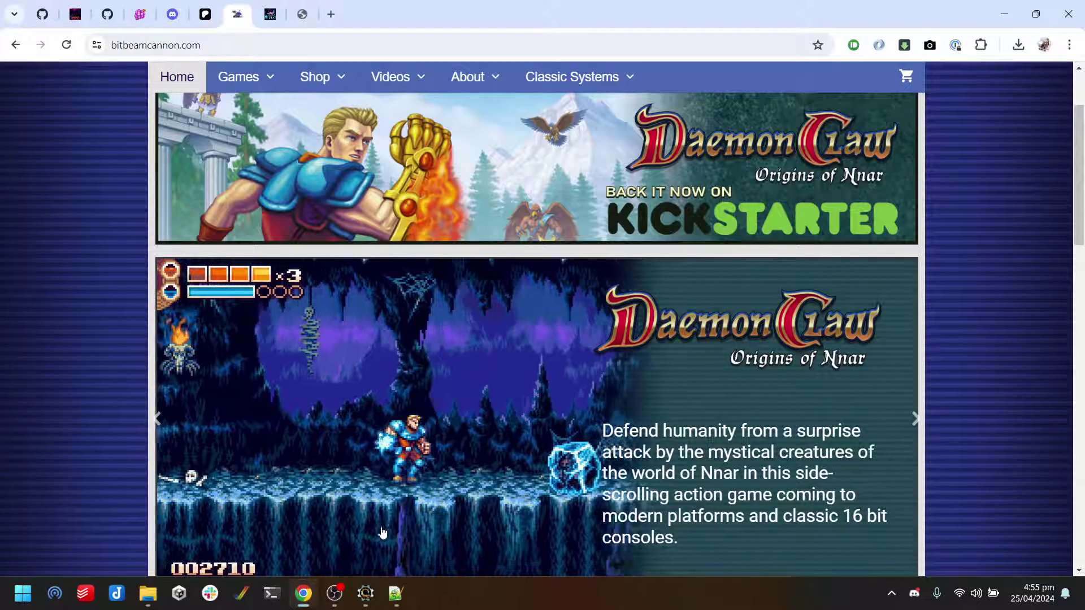
- Bring Notepad++ forward from the taskbar, showing the unsaved 'new 1' note with the Discord invite
click(396, 595)
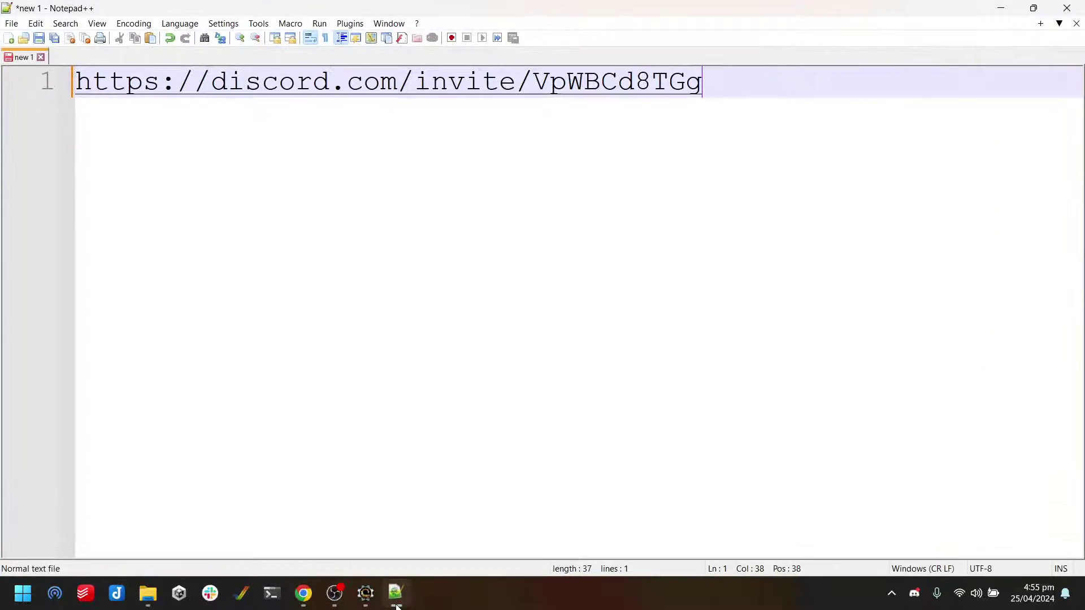